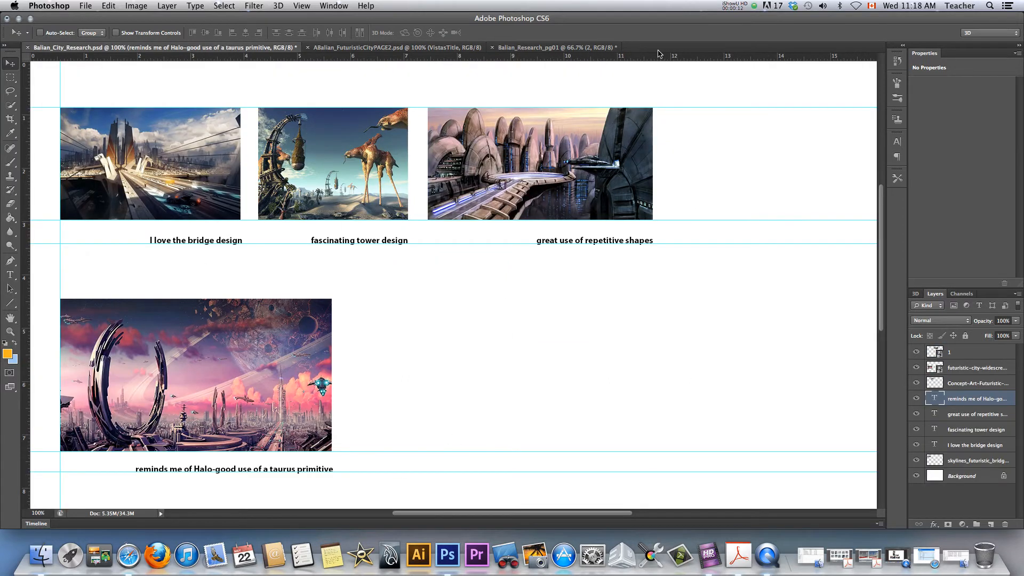
- Create a white 17 × 11 inch RGB document at 100 pixels/inch, named with the surname followed by "_research_p01a"
{"action": "key", "text": "super+n"}
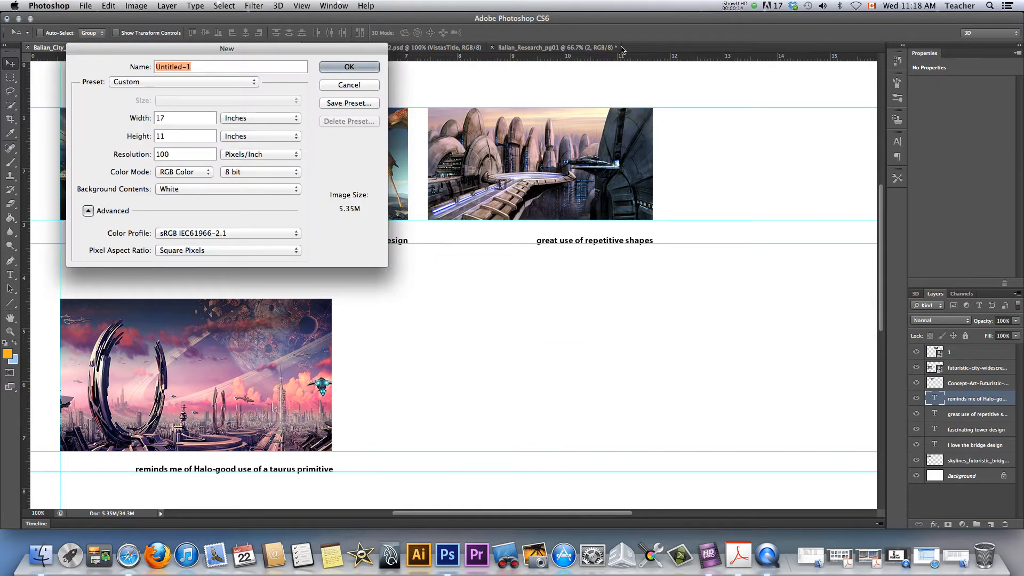
{"action": "left_click", "coordinate": [341, 86]}
{"action": "left_click", "coordinate": [86, 6]}
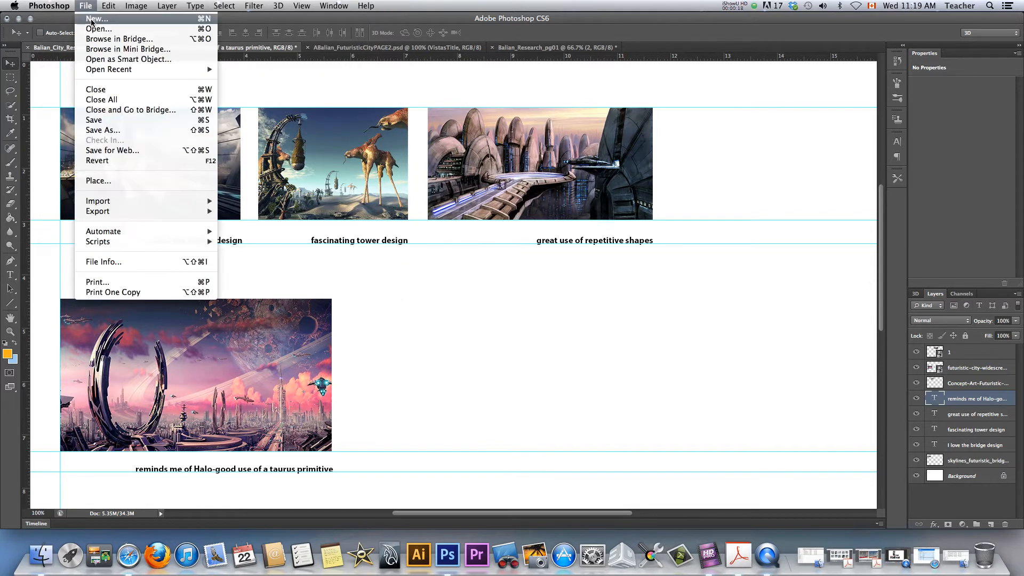
{"action": "left_click", "coordinate": [91, 20]}
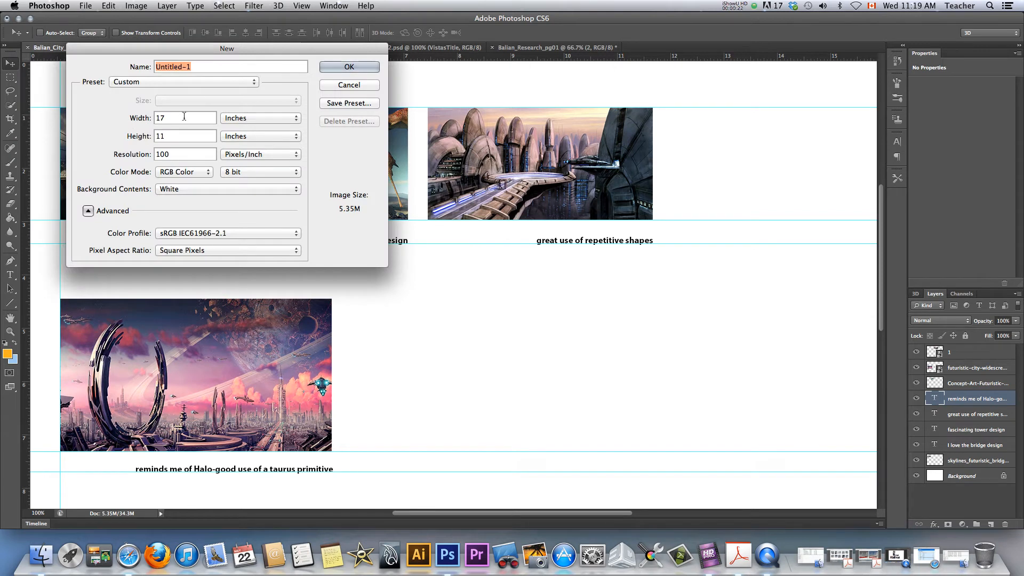
{"action": "type", "text": "B"}
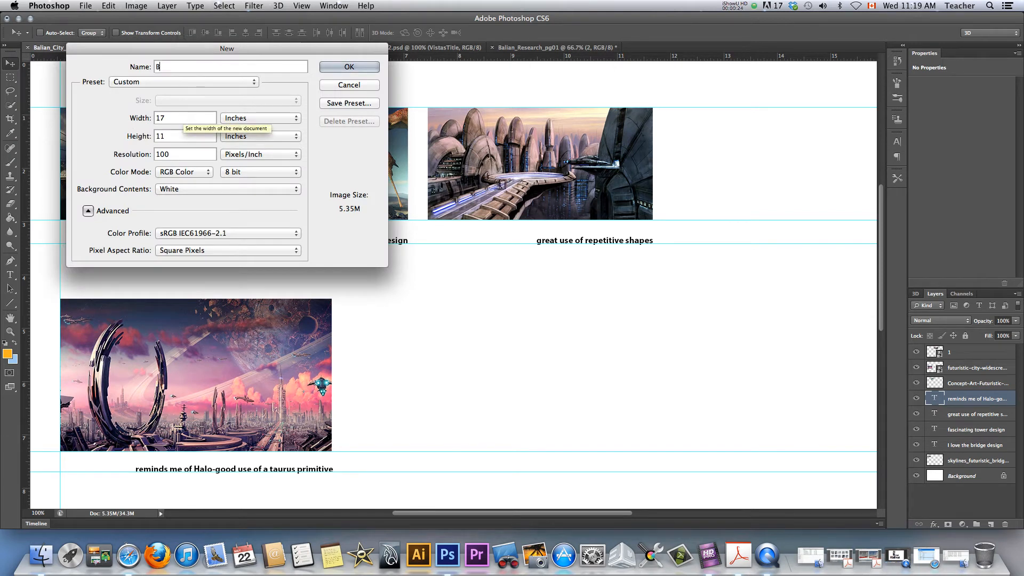
{"action": "type", "text": "alian_"}
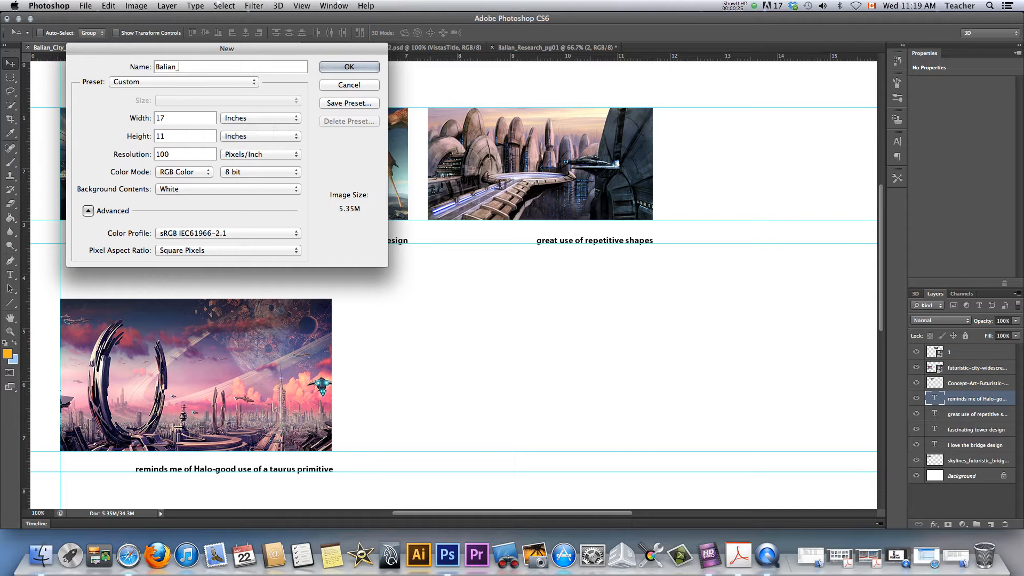
{"action": "type", "text": "research_p01a"}
{"action": "left_click", "coordinate": [344, 67]}
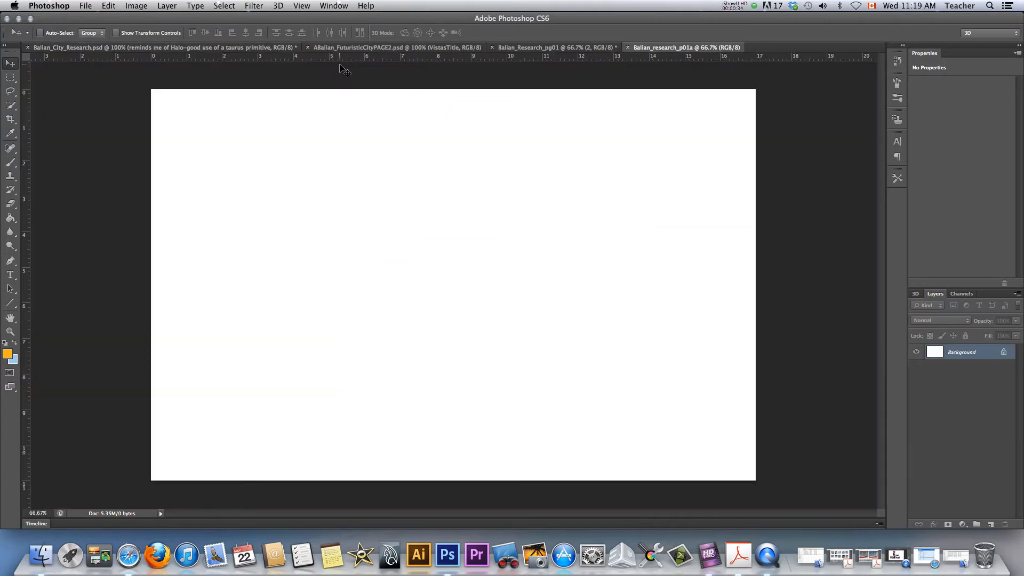
- Place the skylines_futuristic_bridges JPEG from the FuturisticCitiesResearch folder and rasterize its layer
{"action": "left_click", "coordinate": [86, 7]}
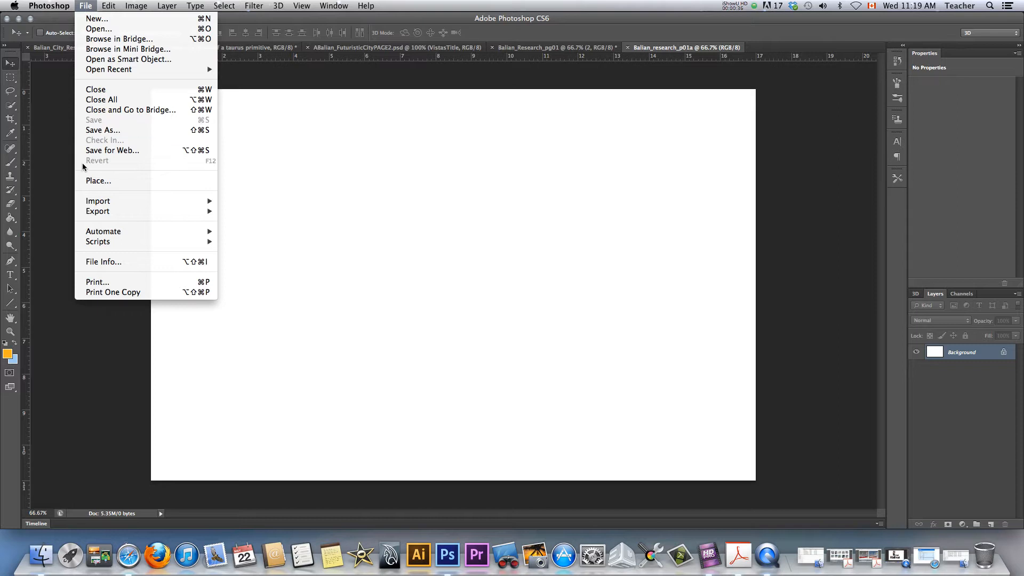
{"action": "left_click", "coordinate": [90, 182]}
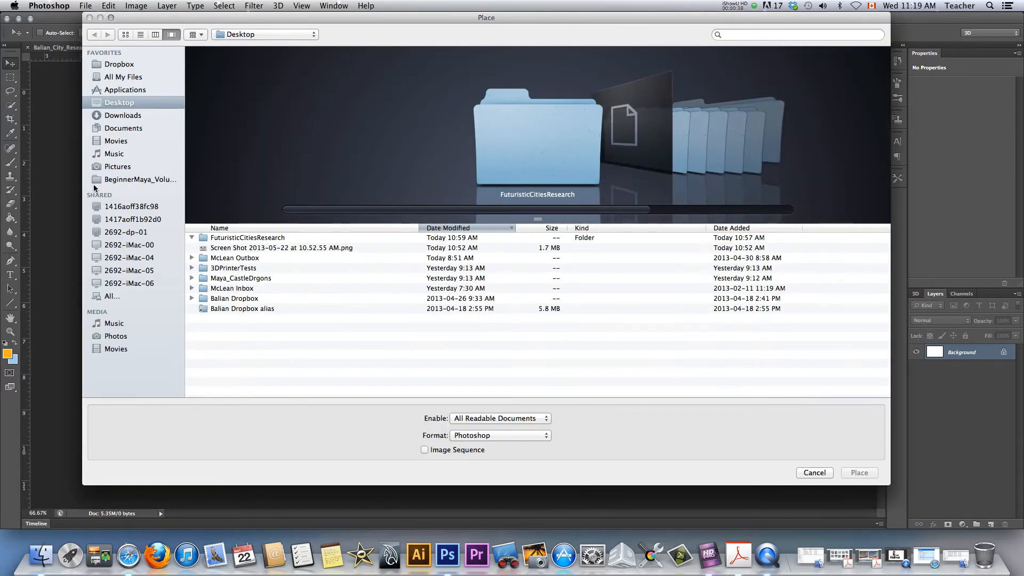
{"action": "left_click", "coordinate": [243, 268]}
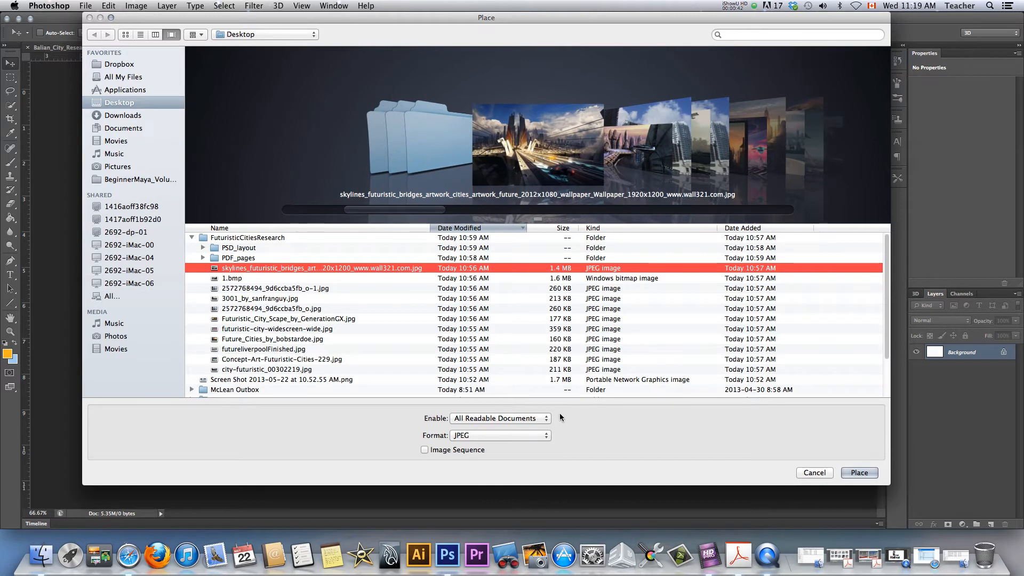
{"action": "left_click", "coordinate": [863, 473]}
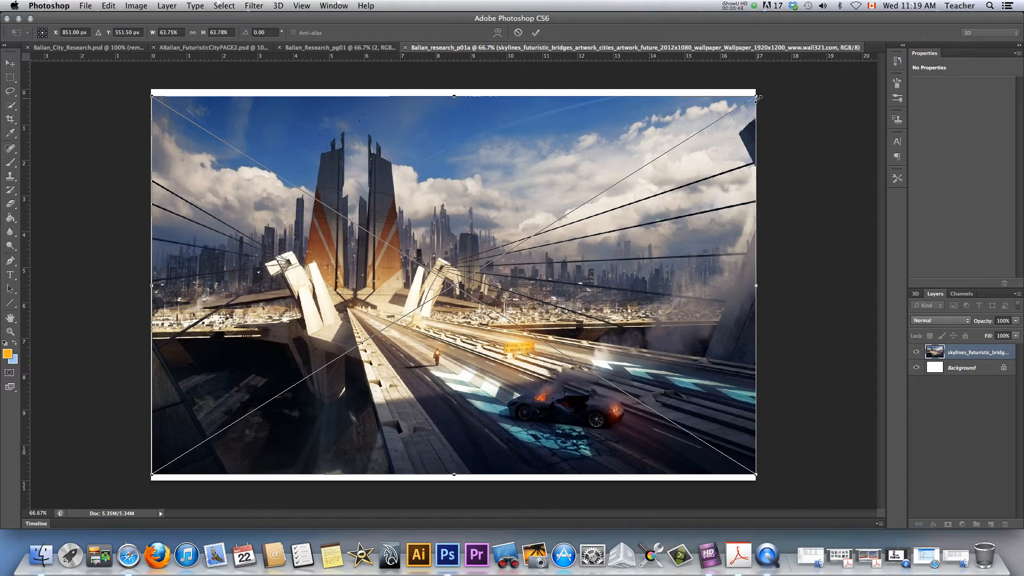
{"action": "key", "text": "Return"}
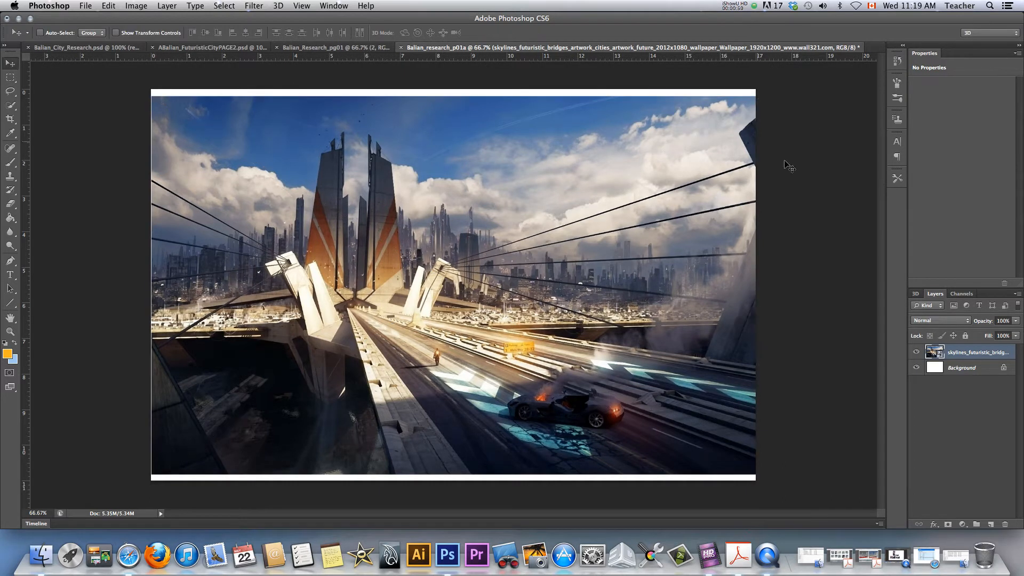
{"action": "right_click", "coordinate": [973, 354]}
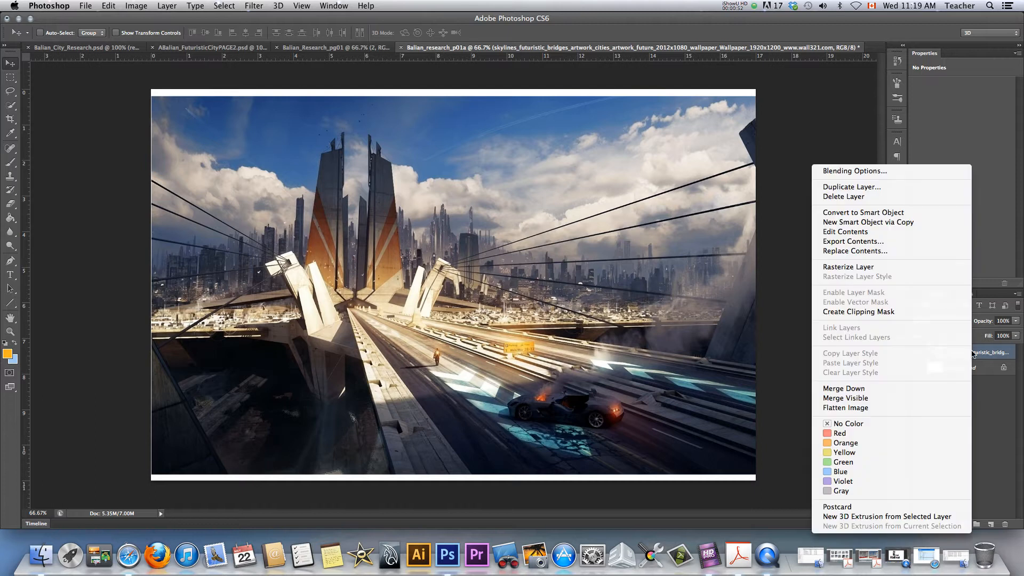
{"action": "left_click", "coordinate": [862, 268]}
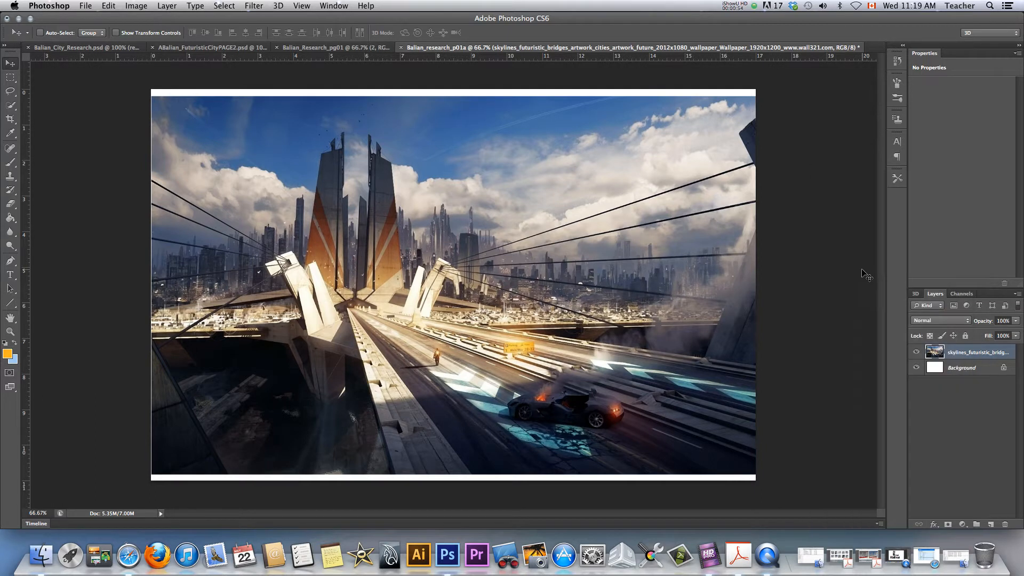
- Scale the bridge image down proportionally to about 5 inches wide and move it to the page's upper-left corner
{"action": "key", "text": "super+t"}
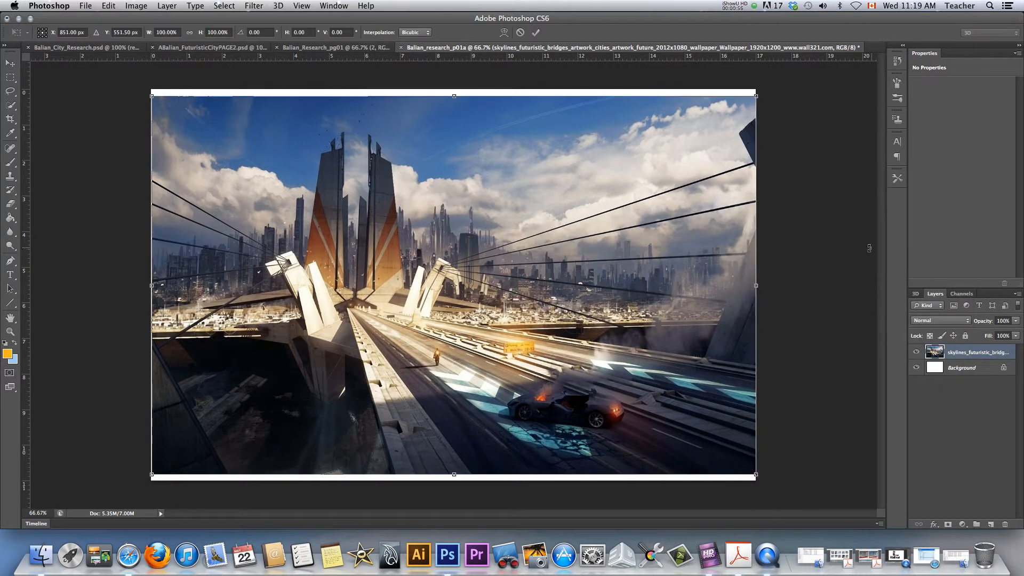
{"action": "left_click_drag", "start_coordinate": [754, 97], "coordinate": [350, 402]}
{"action": "key", "text": "Return"}
{"action": "left_click_drag", "start_coordinate": [209, 449], "coordinate": [223, 201]}
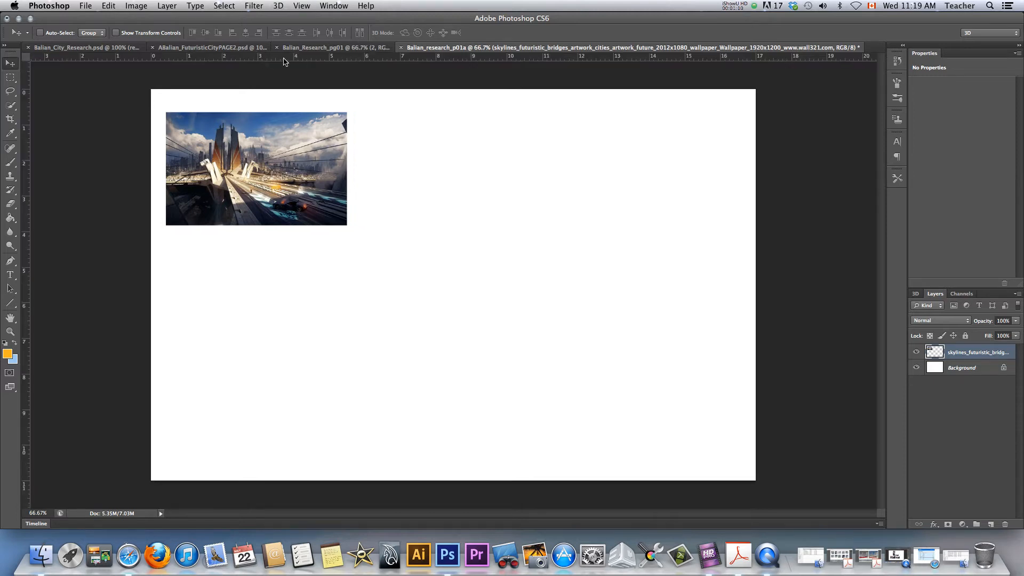
- Add a horizontal guide along the bridge image's bottom edge and scale the image down to about 86%
{"action": "left_click_drag", "start_coordinate": [284, 62], "coordinate": [283, 226]}
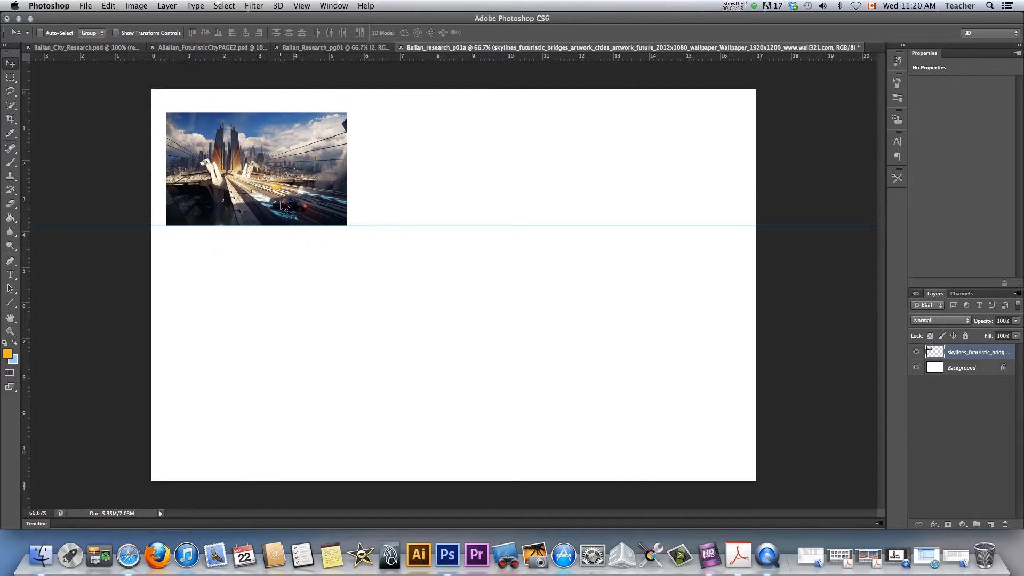
{"action": "key", "text": "super+t"}
{"action": "left_click_drag", "start_coordinate": [348, 112], "coordinate": [321, 128]}
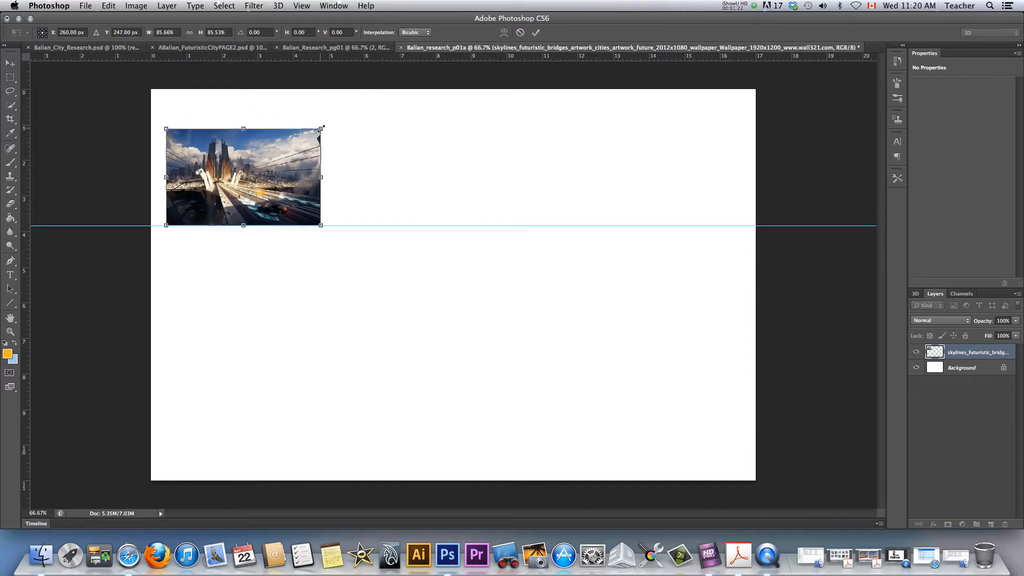
{"action": "key", "text": "Return"}
- Move the bridge image up near the page's top margin and realign the horizontal guide with its bottom edge
{"action": "left_click_drag", "start_coordinate": [262, 190], "coordinate": [260, 171]}
{"action": "left_click_drag", "start_coordinate": [268, 225], "coordinate": [270, 208]}
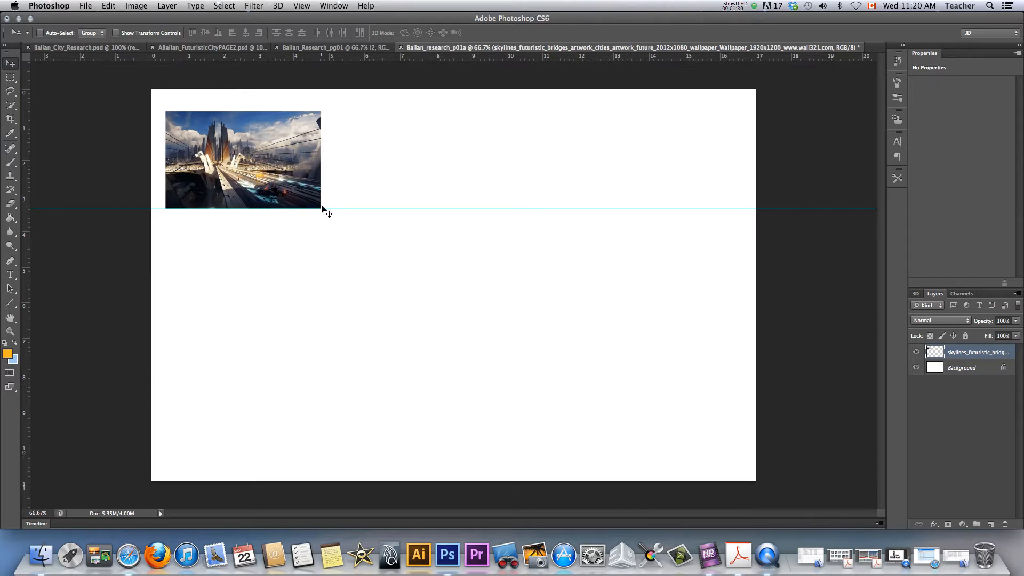
{"action": "key", "text": "super+r"}
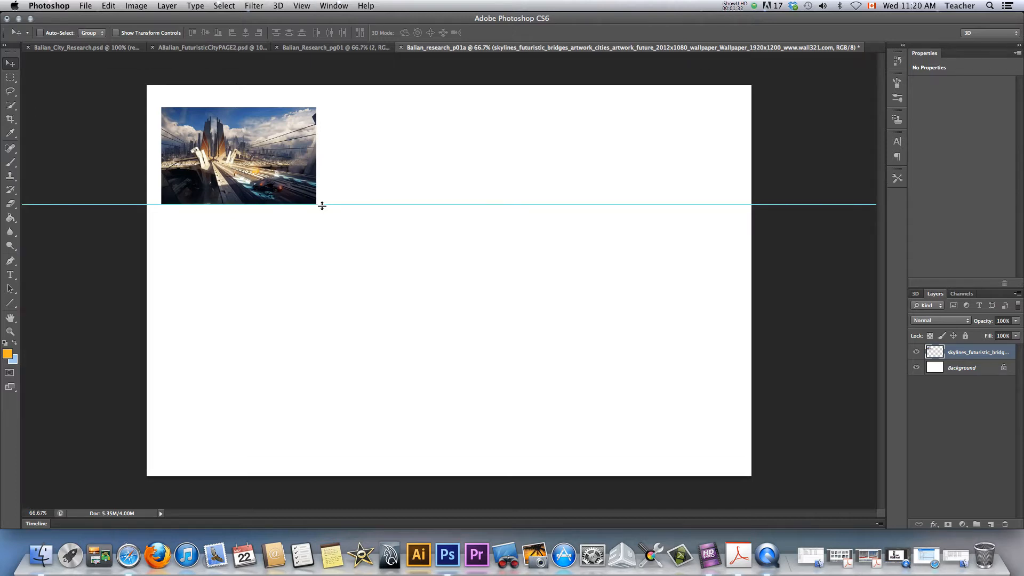
{"action": "key", "text": "super+r"}
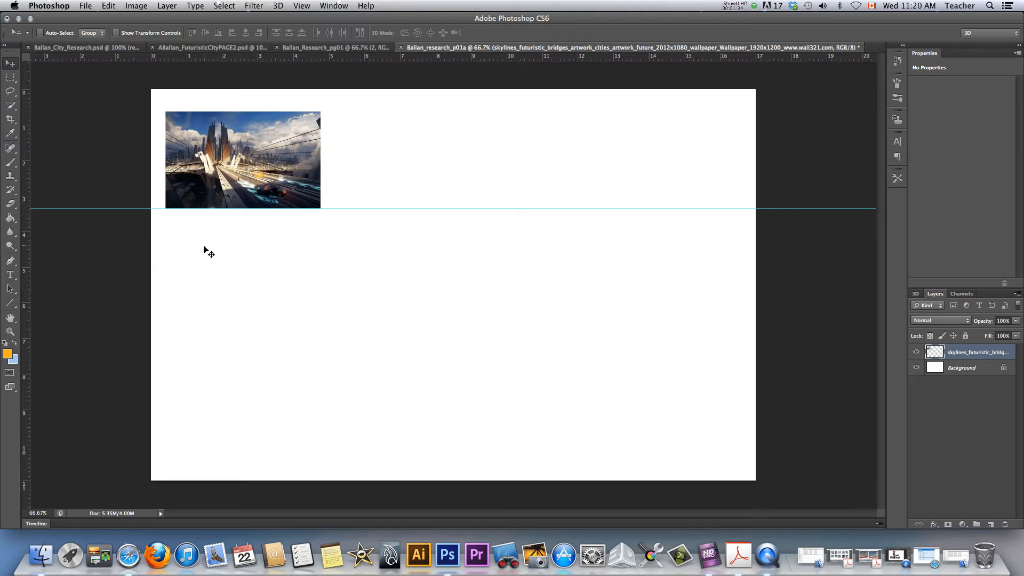
- Place 1.bmp from the FuturisticCitiesResearch folder and rasterize its layer
{"action": "left_click", "coordinate": [88, 6]}
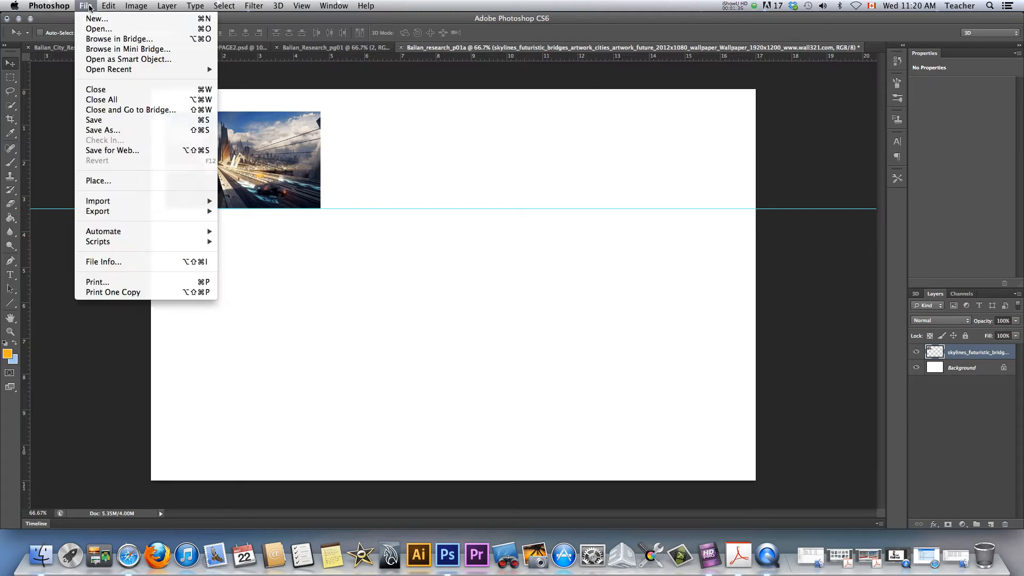
{"action": "left_click", "coordinate": [118, 180]}
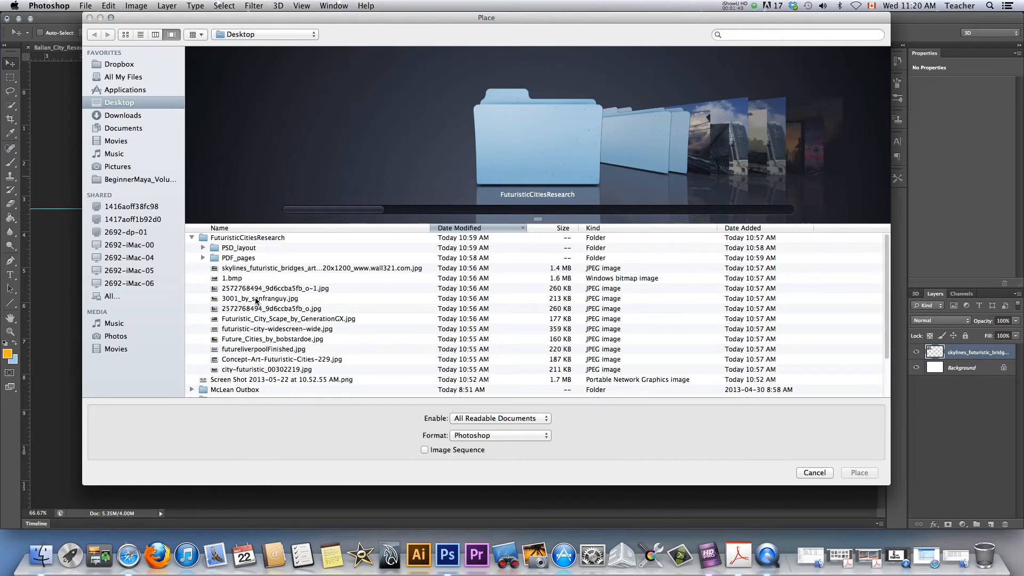
{"action": "left_click", "coordinate": [255, 289]}
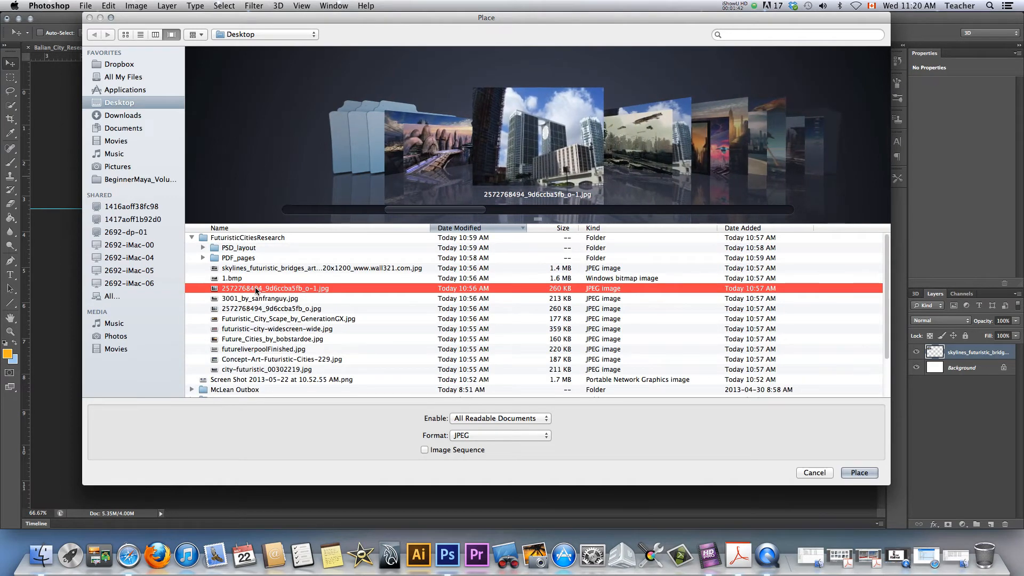
{"action": "key", "text": "Up"}
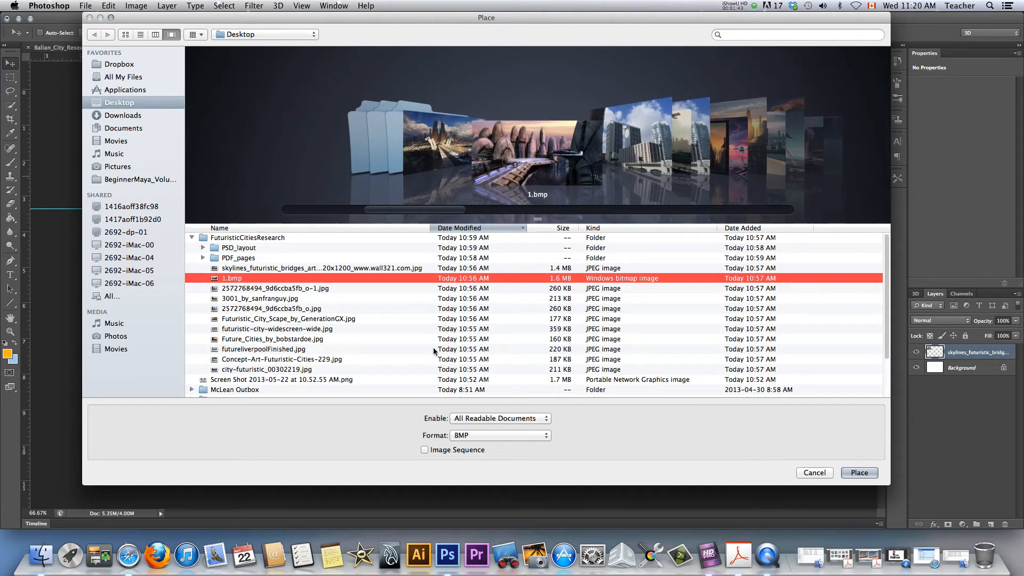
{"action": "left_click", "coordinate": [859, 473]}
{"action": "key", "text": "Return"}
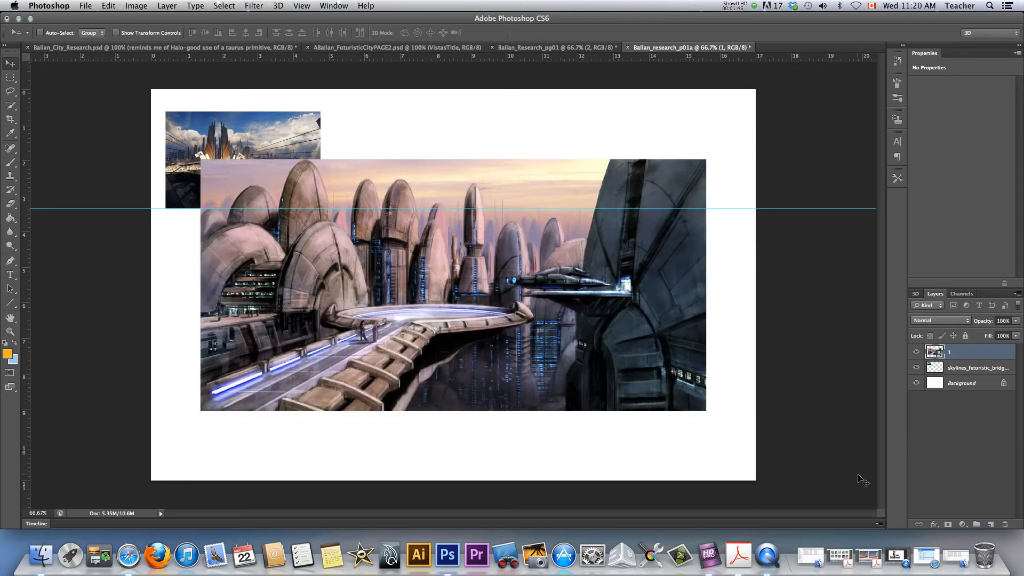
{"action": "right_click", "coordinate": [966, 357]}
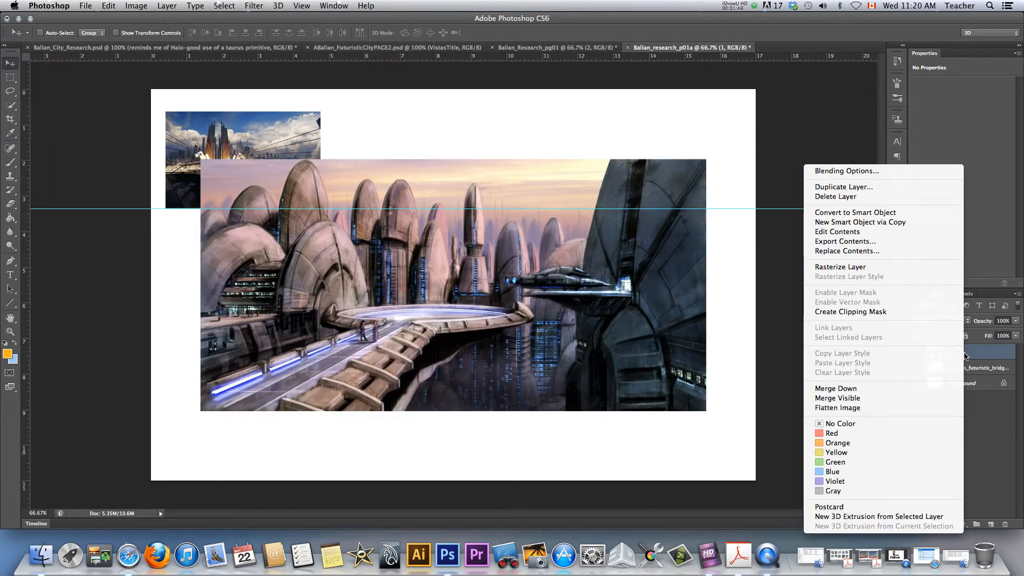
{"action": "left_click", "coordinate": [863, 268]}
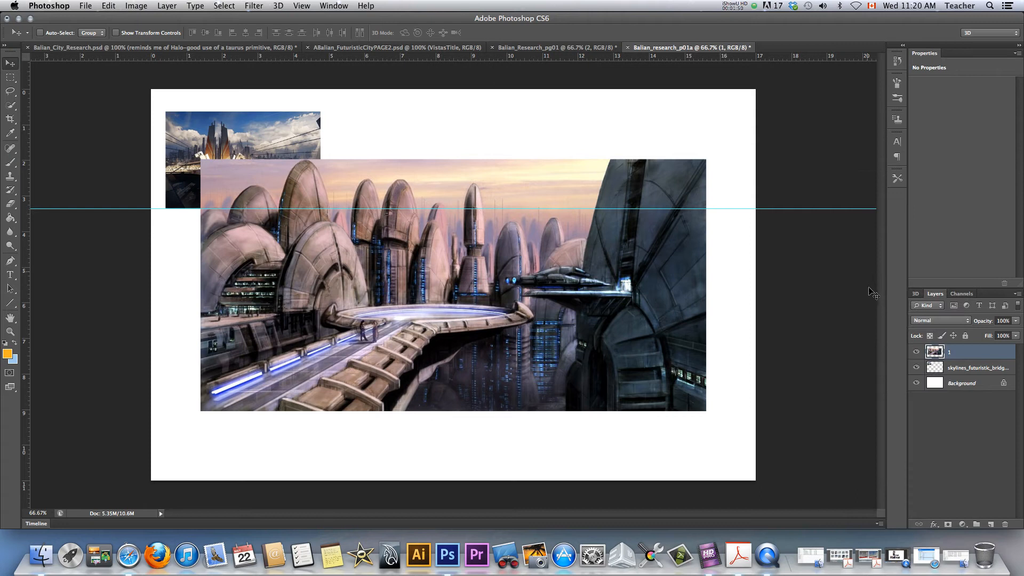
- Scale the domed-city image down to about 4.4 inches wide and set it beside the bridge image, resting on the guide
{"action": "key", "text": "super+t"}
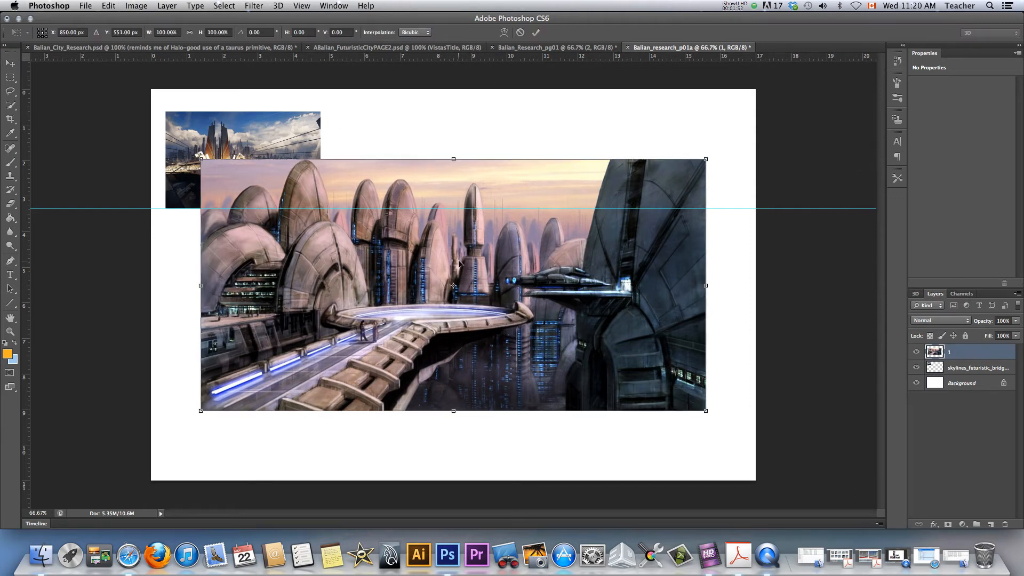
{"action": "left_click_drag", "start_coordinate": [703, 162], "coordinate": [379, 385]}
{"action": "key", "text": "Return"}
{"action": "left_click_drag", "start_coordinate": [254, 394], "coordinate": [393, 192]}
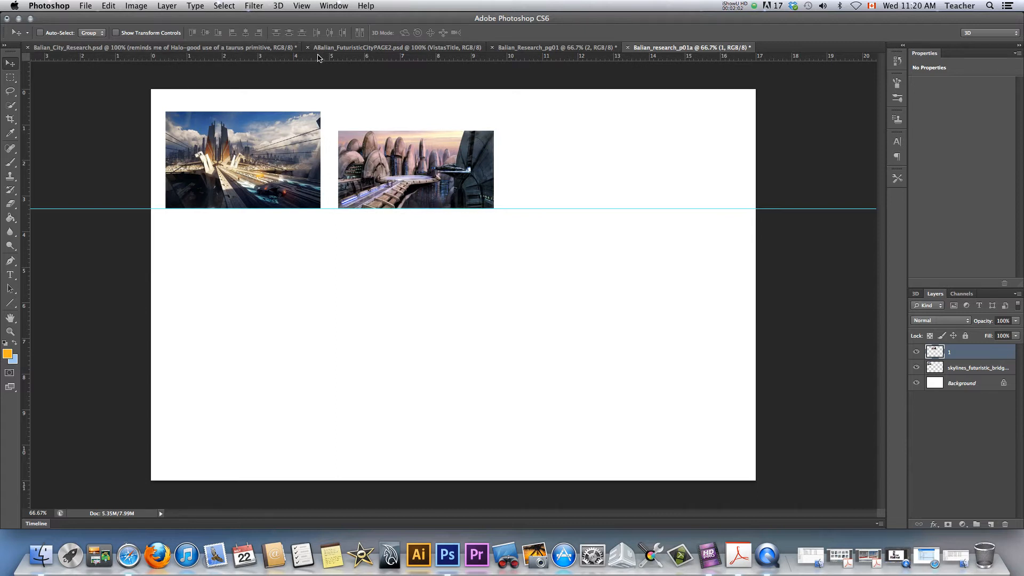
- Add a guide along the bridge image's top edge and enlarge the domed-city image to fill the height between both guides
{"action": "left_click", "coordinate": [967, 369]}
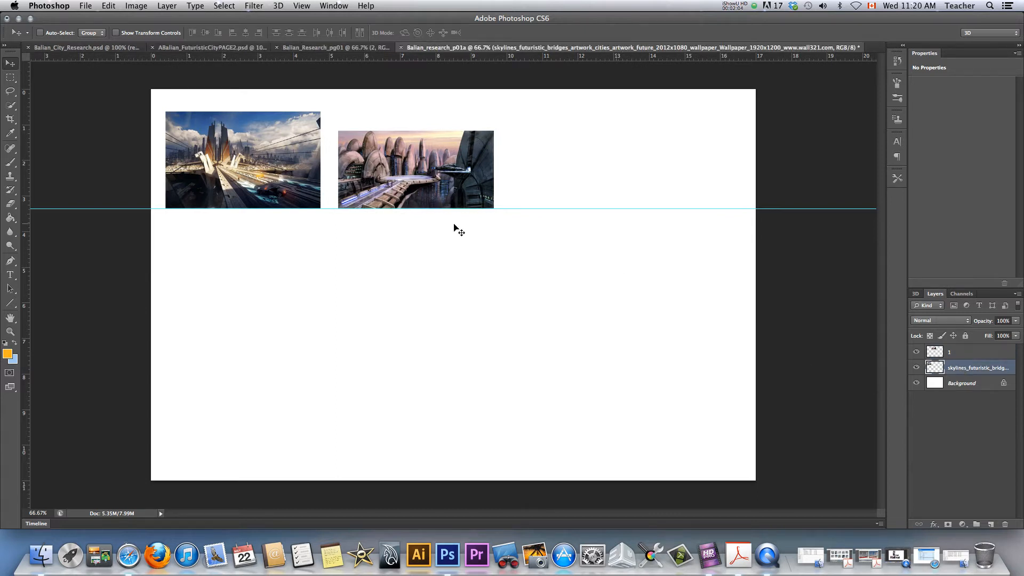
{"action": "left_click_drag", "start_coordinate": [221, 59], "coordinate": [224, 112]}
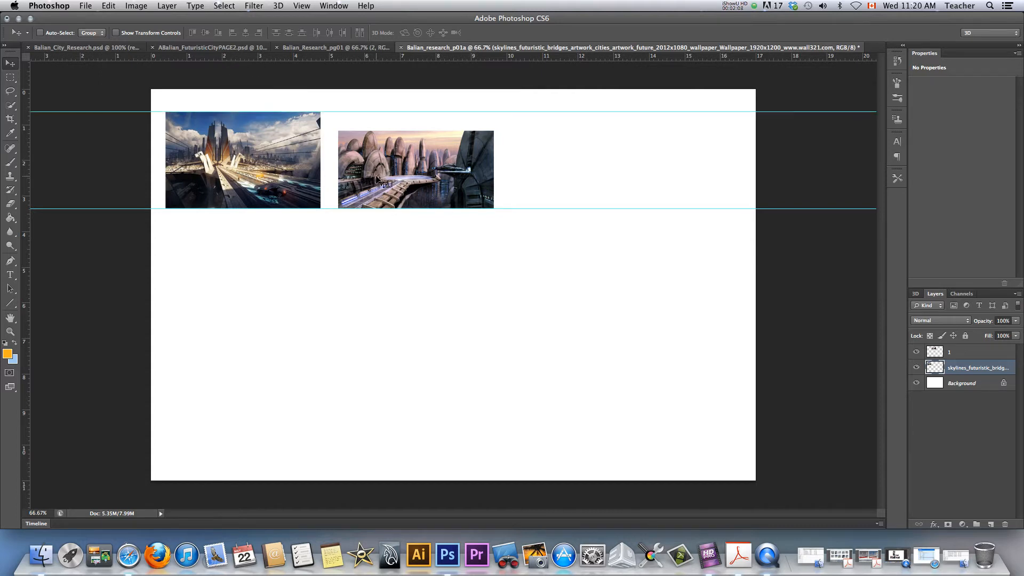
{"action": "right_click", "coordinate": [426, 174]}
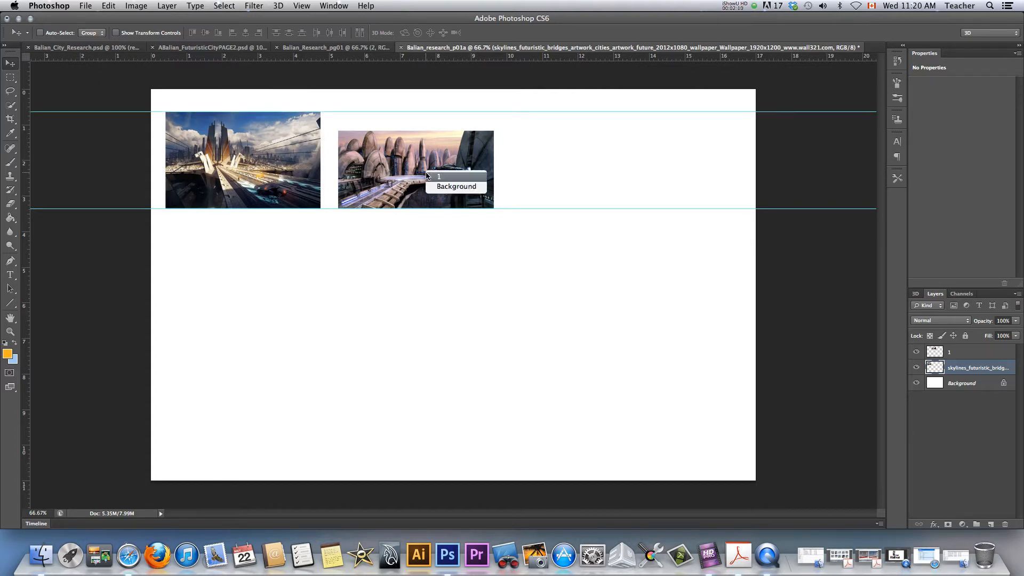
{"action": "left_click", "coordinate": [439, 176]}
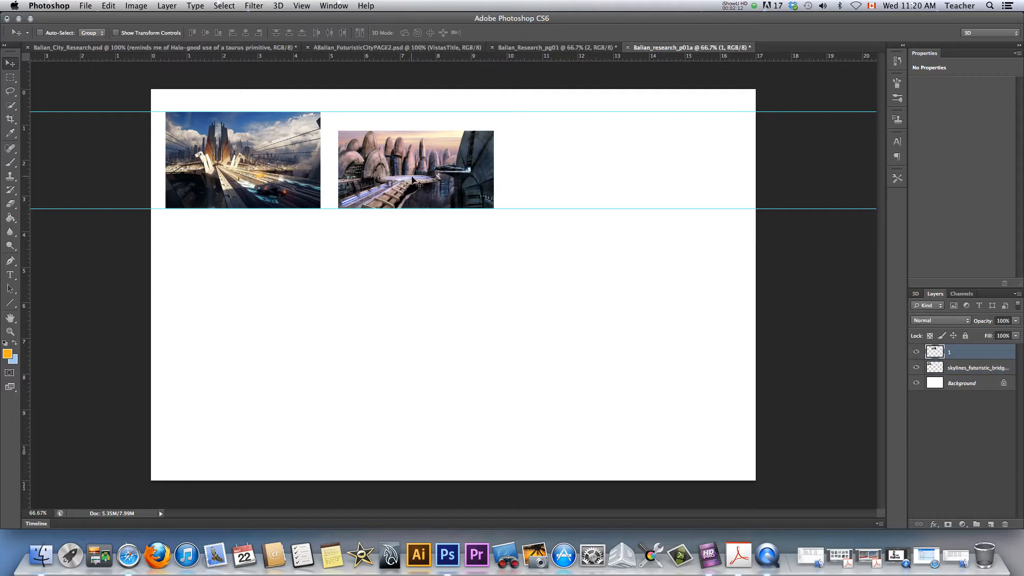
{"action": "key", "text": "super+t"}
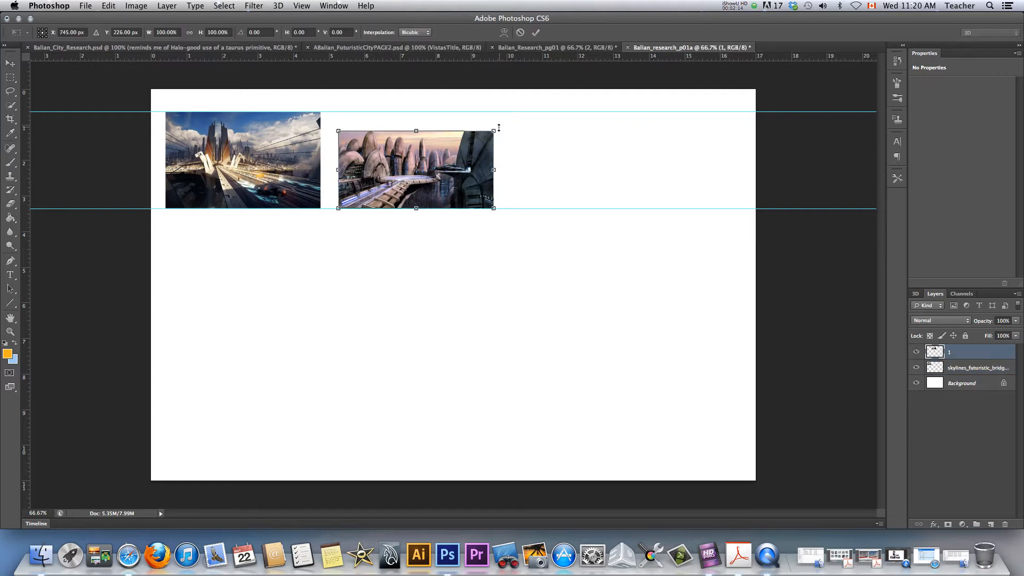
{"action": "left_click_drag", "start_coordinate": [494, 131], "coordinate": [532, 107]}
{"action": "key", "text": "Return"}
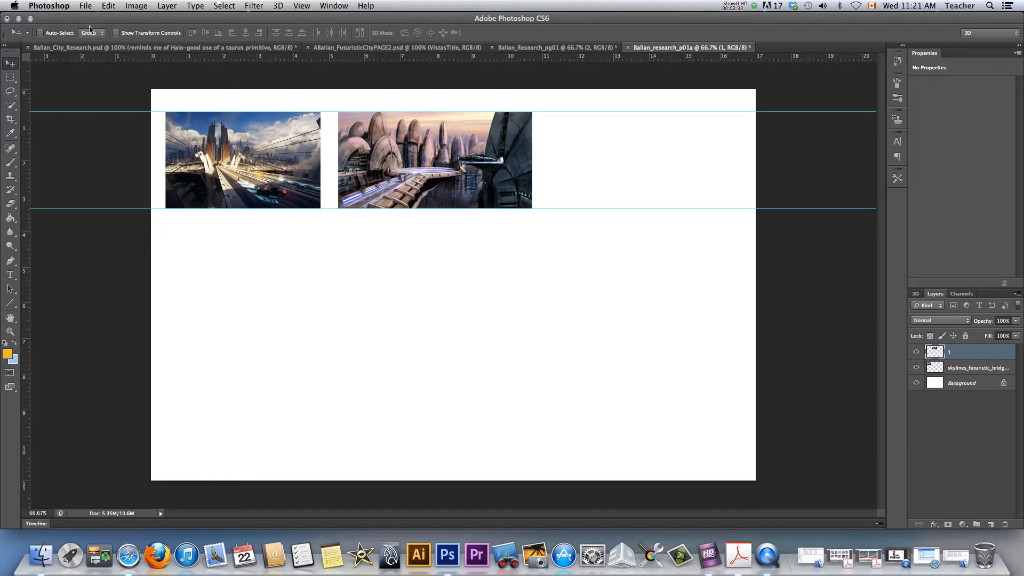
- Place Concept-Art-Futuristic-Cities-229.jpg from the FuturisticCitiesResearch folder
{"action": "left_click", "coordinate": [86, 7]}
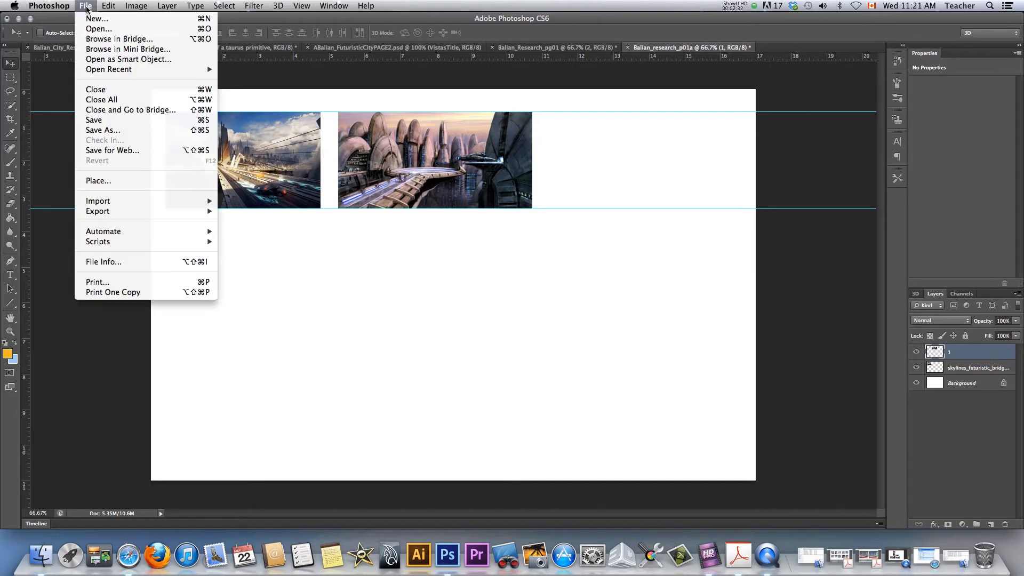
{"action": "left_click", "coordinate": [100, 182]}
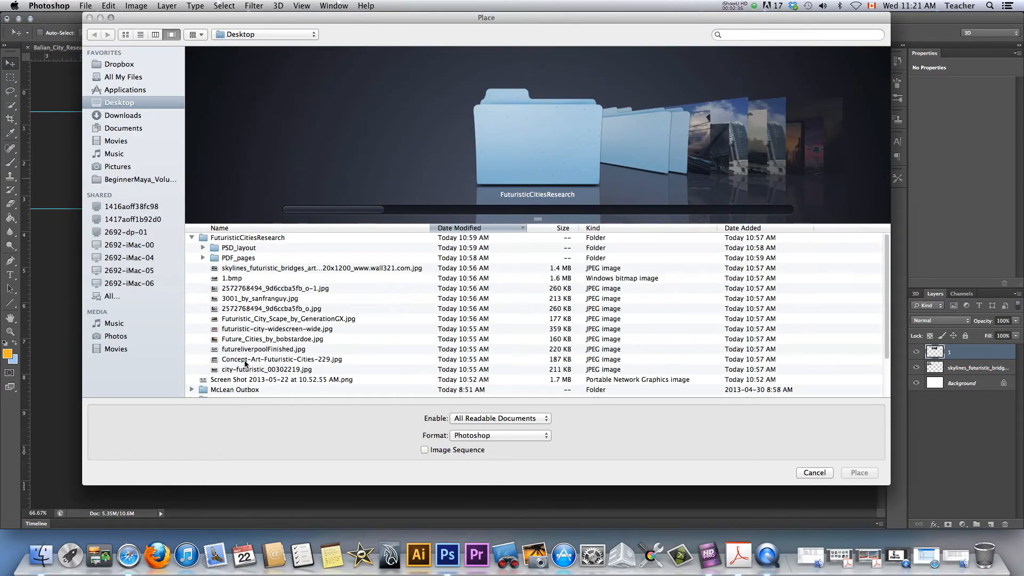
{"action": "left_click", "coordinate": [242, 369]}
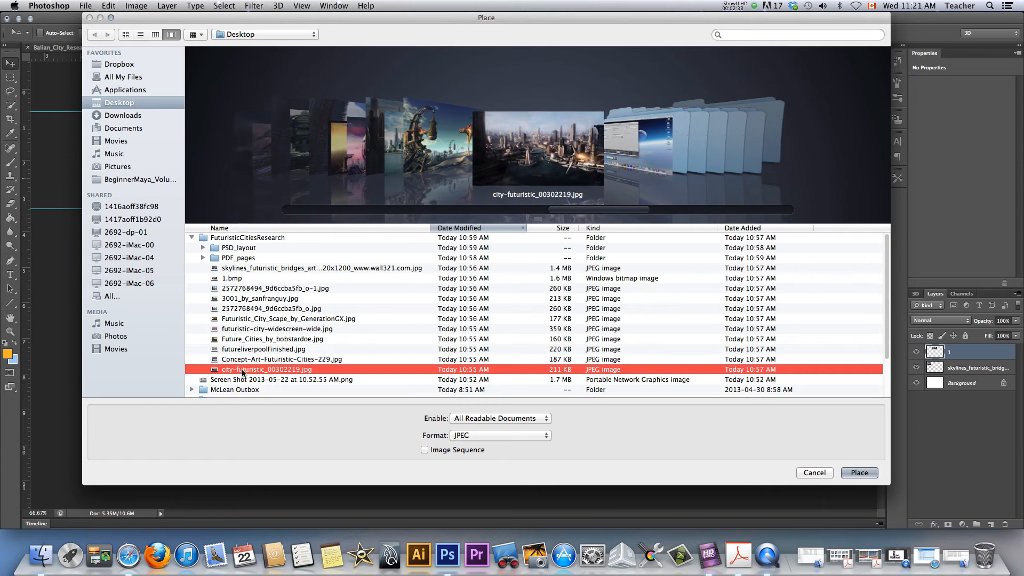
{"action": "key", "text": "Up"}
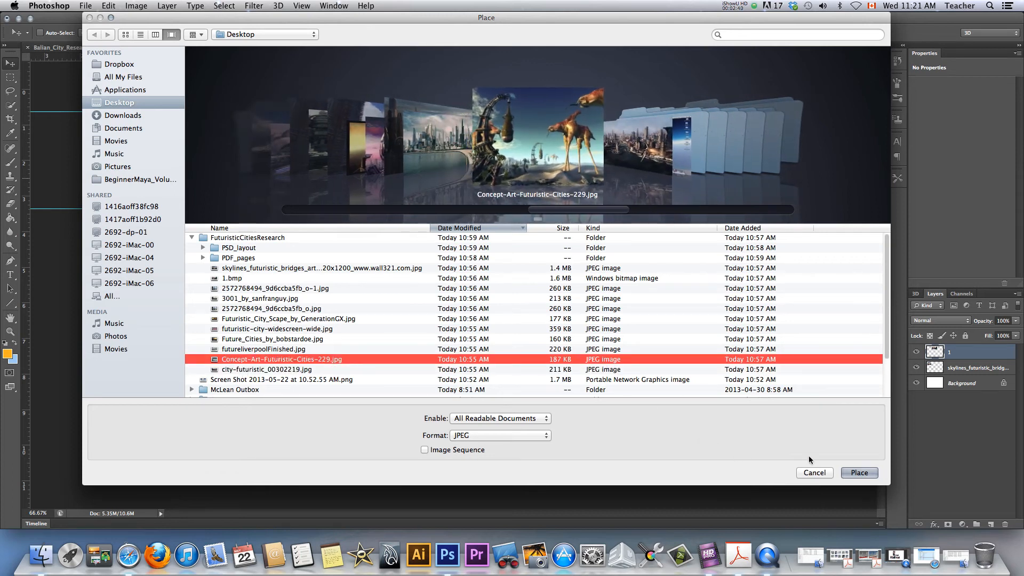
{"action": "left_click", "coordinate": [854, 473]}
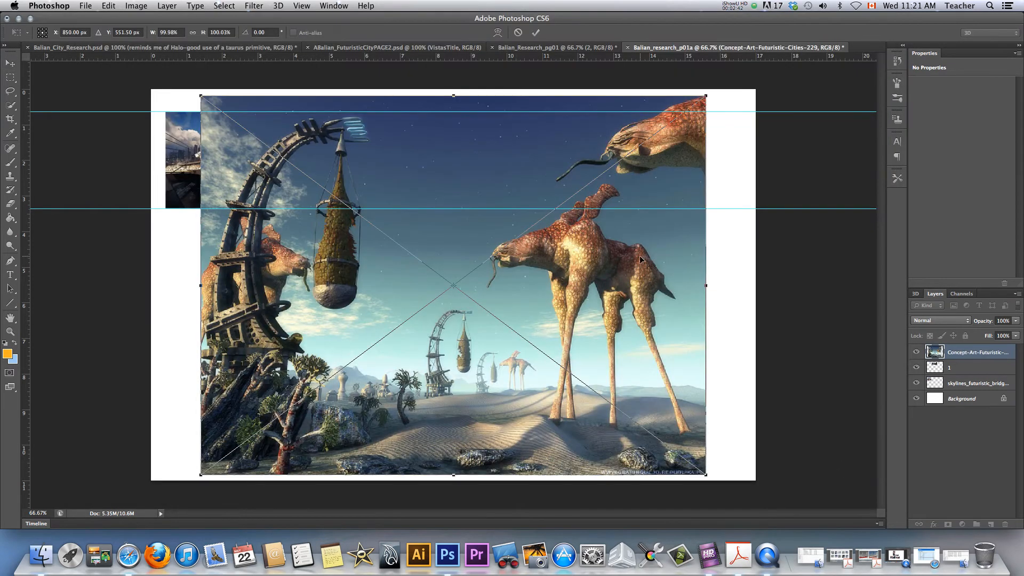
- Scale the desert-creature image down to about 4.3 inches wide and move it below the bridge image, aligning their left edges
{"action": "left_click_drag", "start_coordinate": [708, 95], "coordinate": [402, 425]}
{"action": "key", "text": "Return"}
{"action": "left_click_drag", "start_coordinate": [309, 446], "coordinate": [273, 325]}
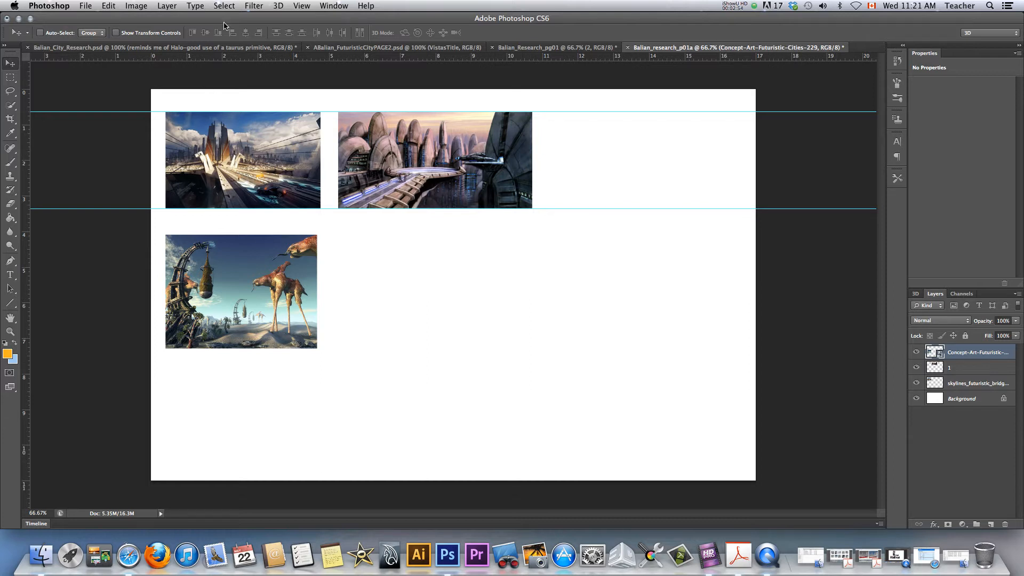
- Add guides along the creature image's bottom and left edges, and scale the image down to about 4.1 inches wide
{"action": "left_click_drag", "start_coordinate": [239, 59], "coordinate": [234, 348]}
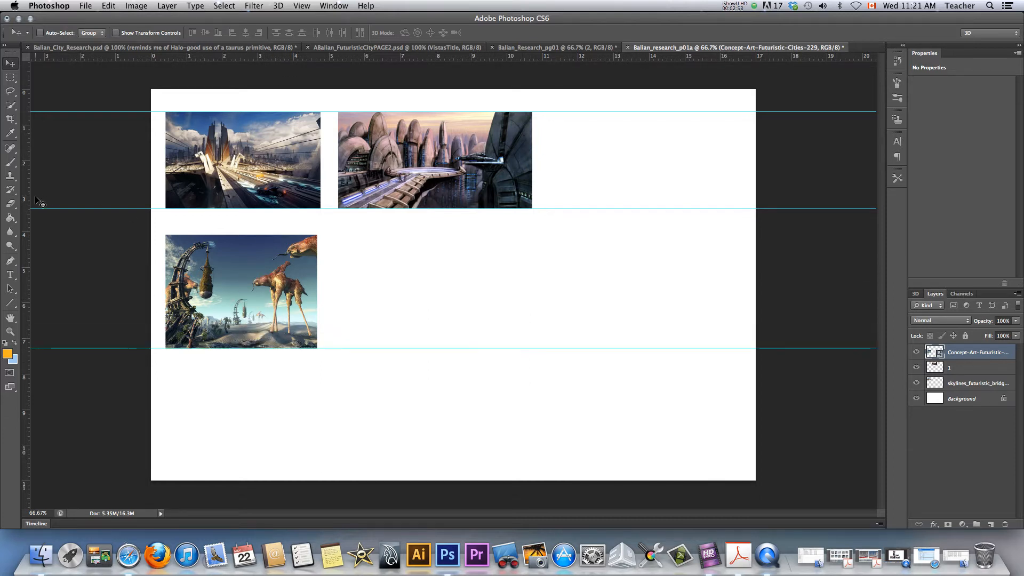
{"action": "left_click_drag", "start_coordinate": [26, 206], "coordinate": [168, 206]}
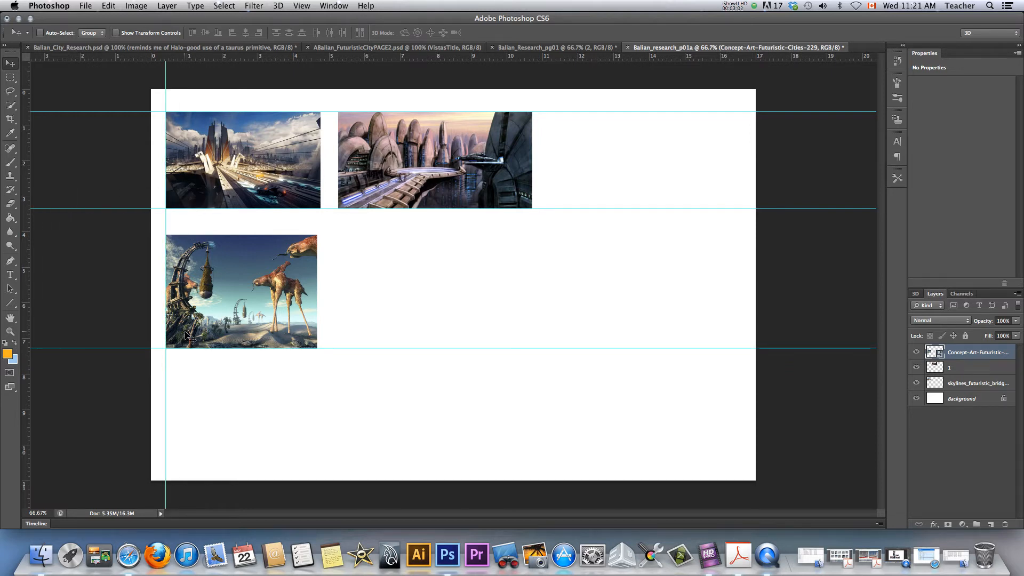
{"action": "key", "text": "super+t"}
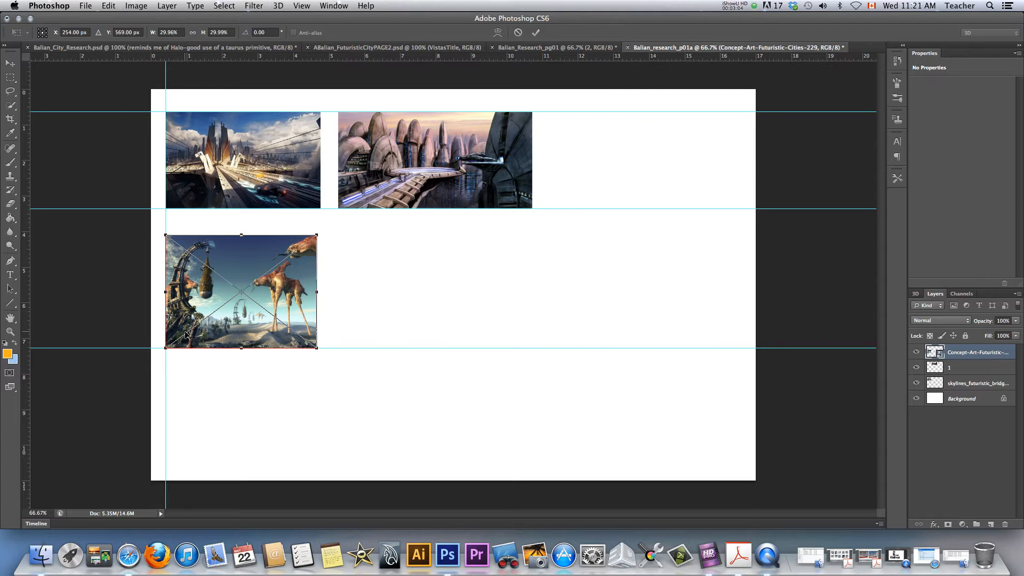
{"action": "left_click_drag", "start_coordinate": [316, 235], "coordinate": [313, 240]}
{"action": "key", "text": "Return"}
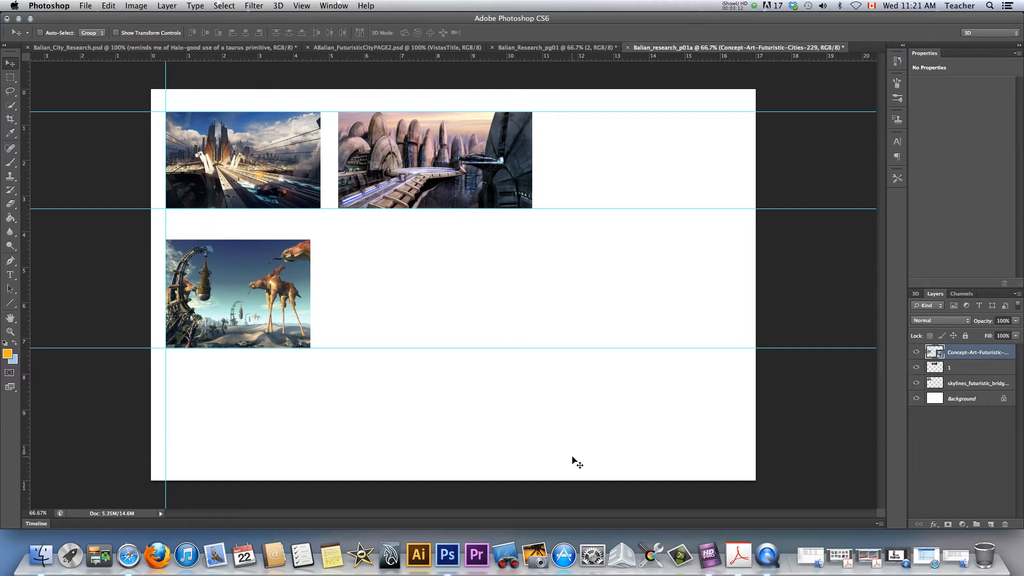
- Switch to Acrobat to view the page layout in futuristicCityMainViewtestpAGE1A.pdf, and minimize its window
{"action": "left_click", "coordinate": [869, 557]}
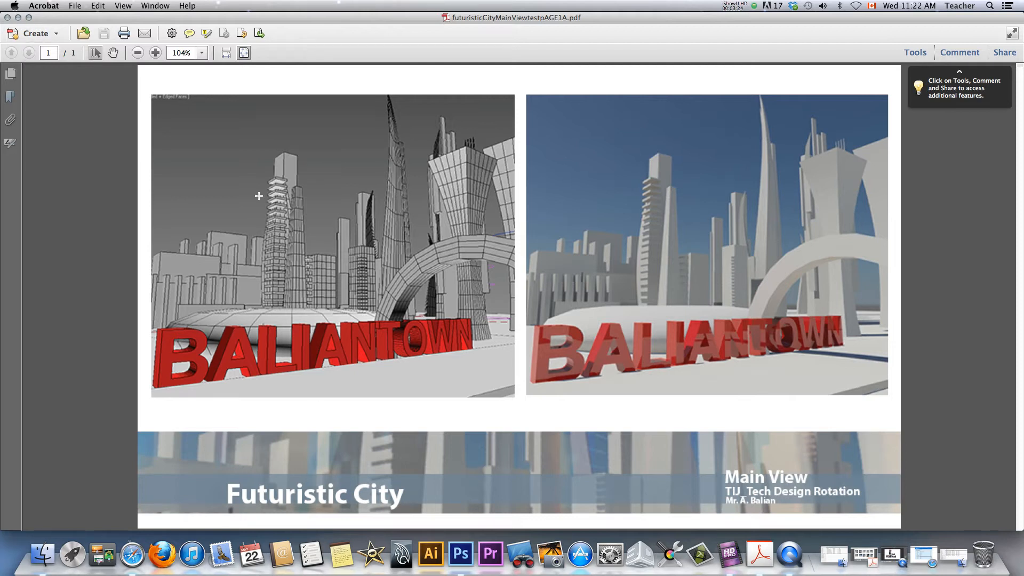
{"action": "left_click", "coordinate": [18, 17]}
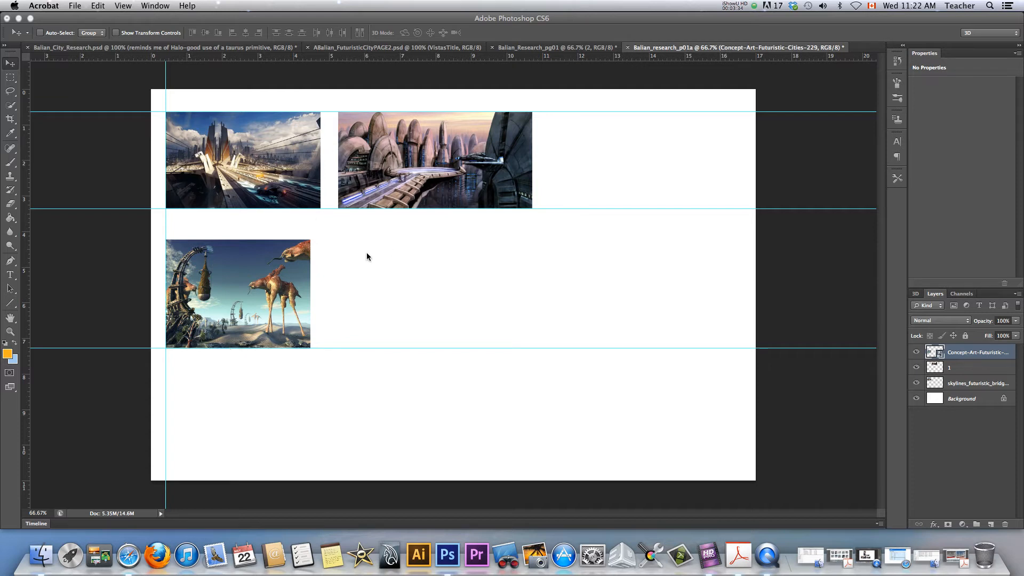
- Rasterize the Concept-Art-Futuristic-Cities-229 layer in the Photoshop research page
{"action": "right_click", "coordinate": [969, 355]}
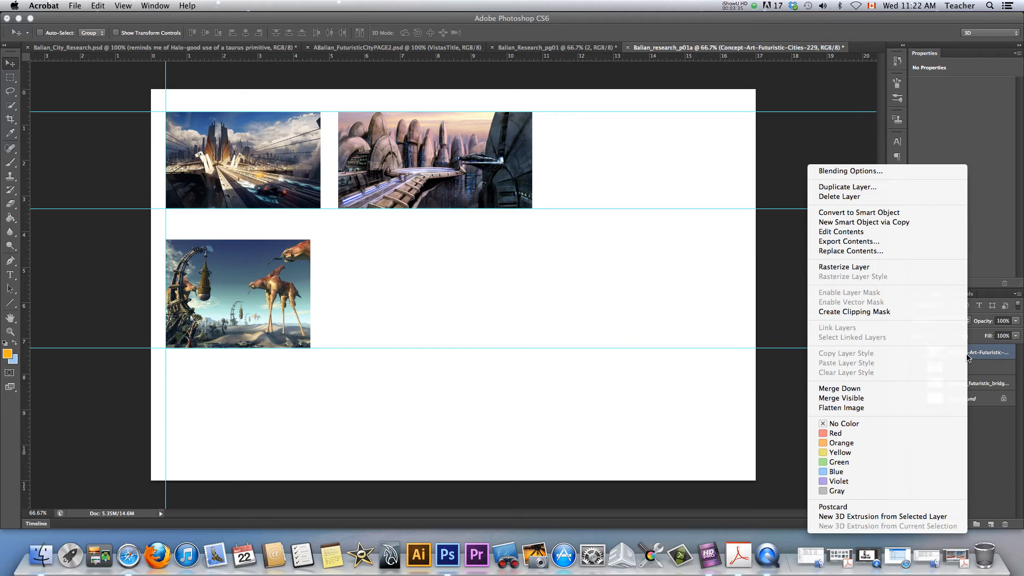
{"action": "left_click", "coordinate": [866, 267]}
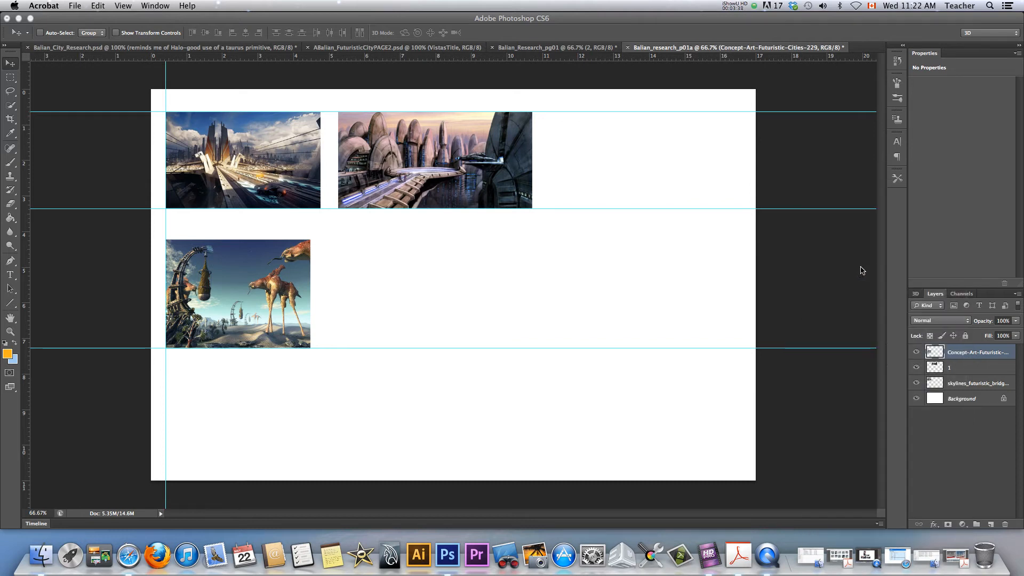
{"action": "left_click", "coordinate": [634, 271]}
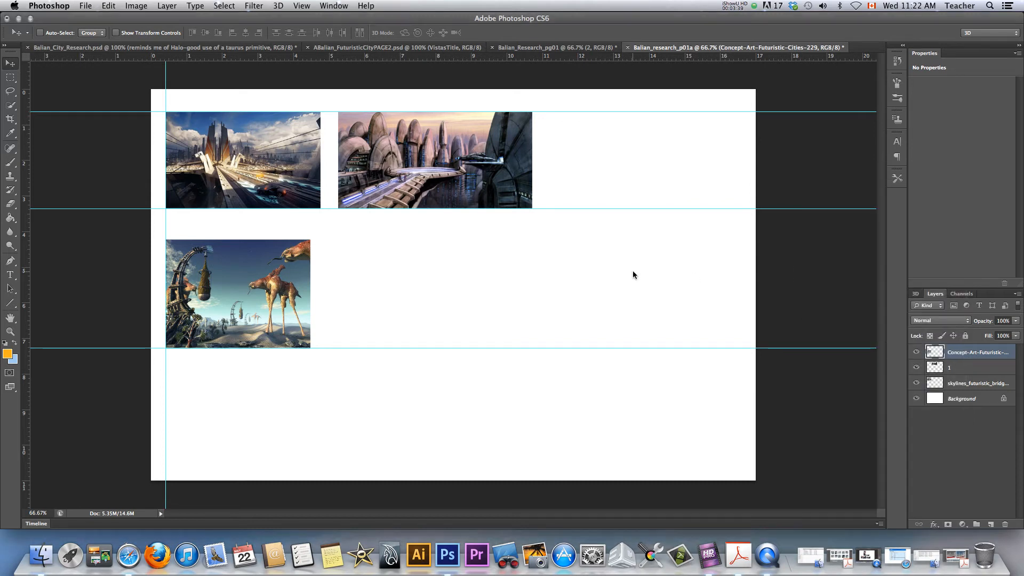
{"action": "left_click", "coordinate": [108, 5]}
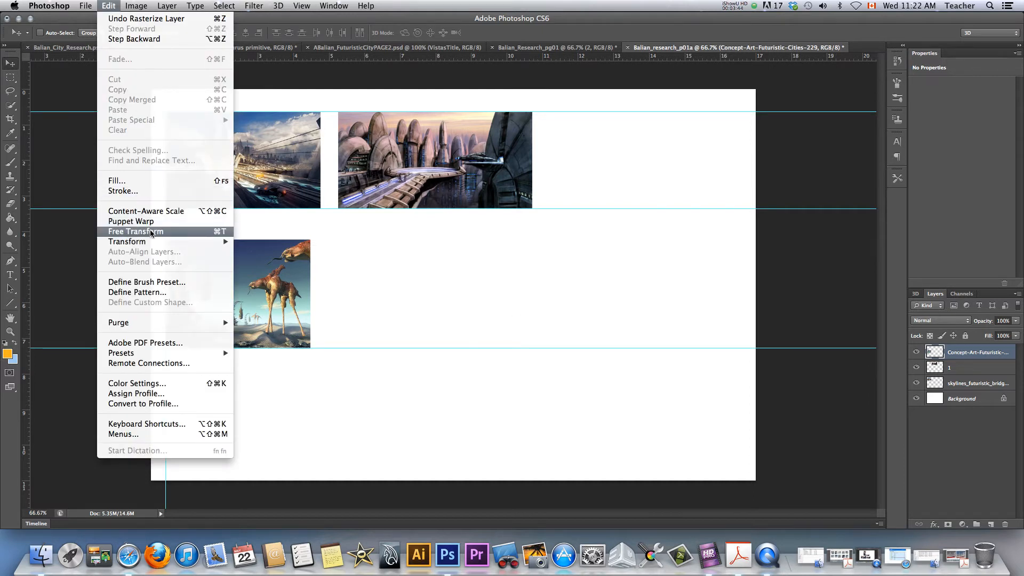
{"action": "left_click", "coordinate": [372, 319]}
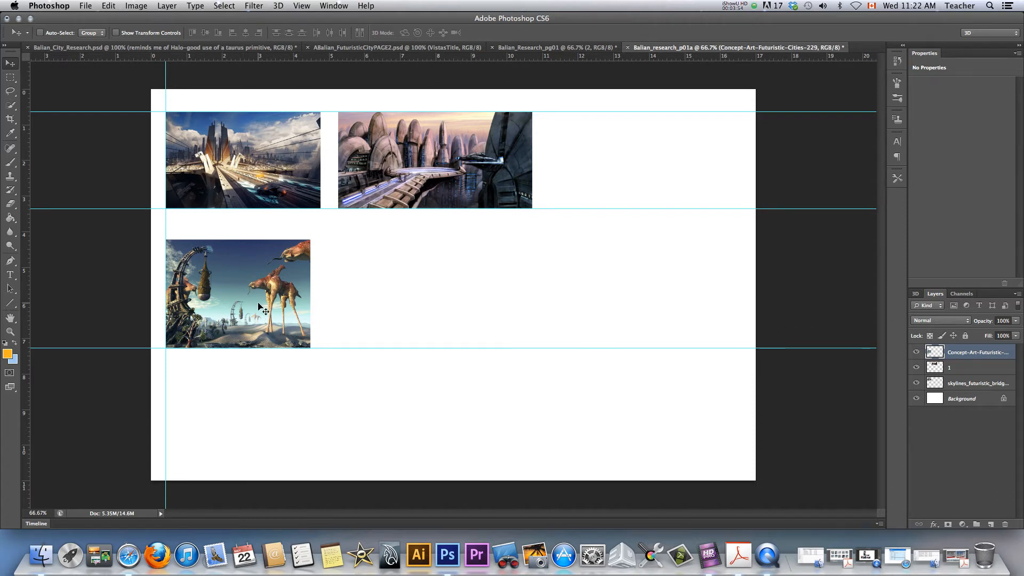
{"action": "left_click", "coordinate": [9, 275]}
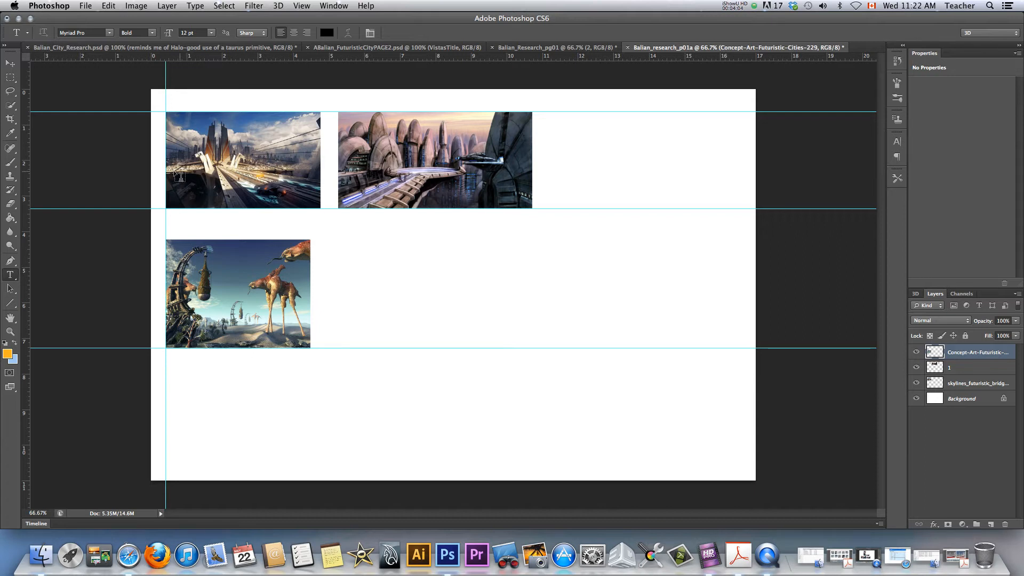
{"action": "left_click", "coordinate": [17, 282]}
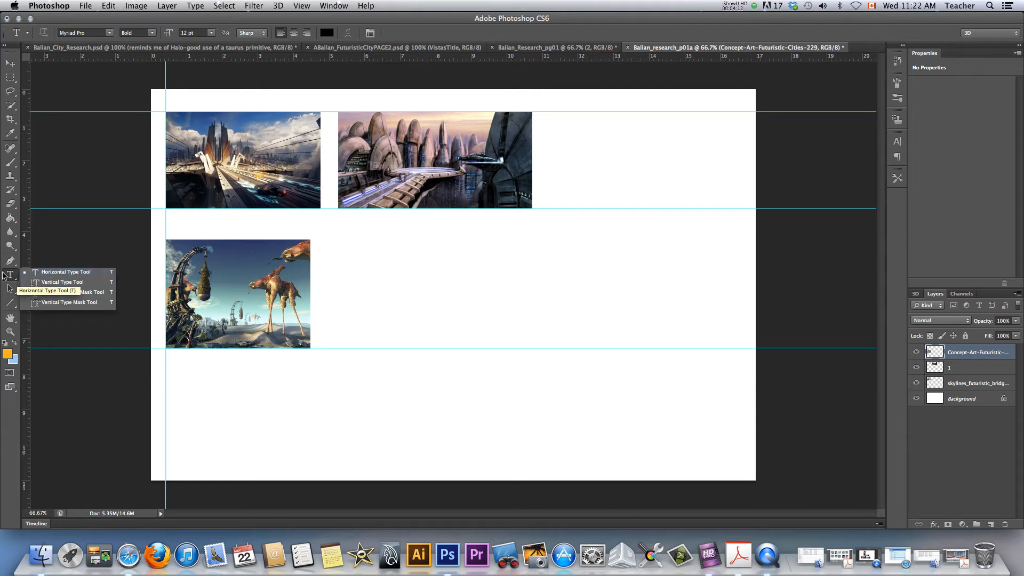
{"action": "left_click", "coordinate": [59, 273]}
{"action": "left_click_drag", "start_coordinate": [538, 265], "coordinate": [671, 325]}
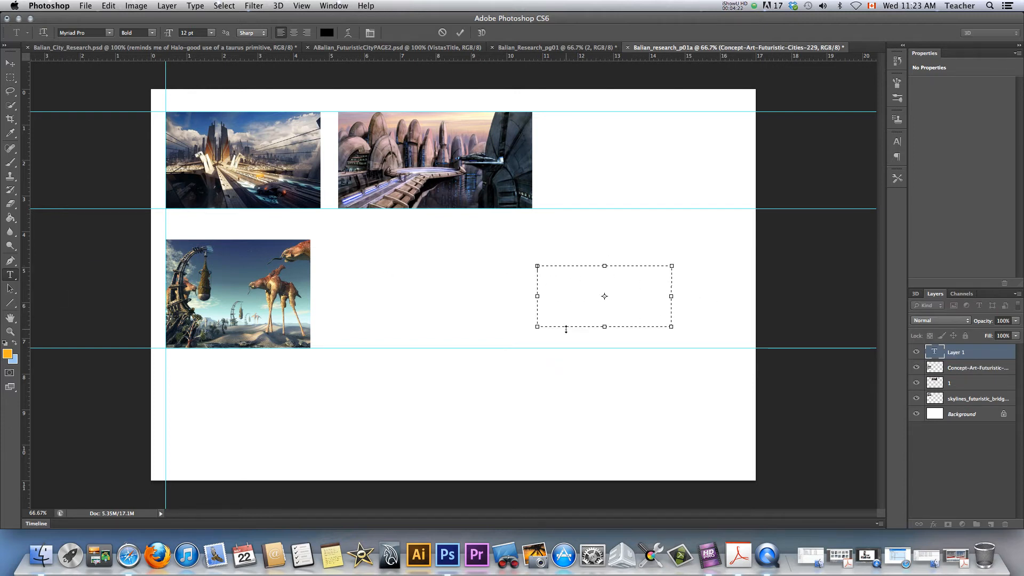
{"action": "left_click", "coordinate": [11, 63]}
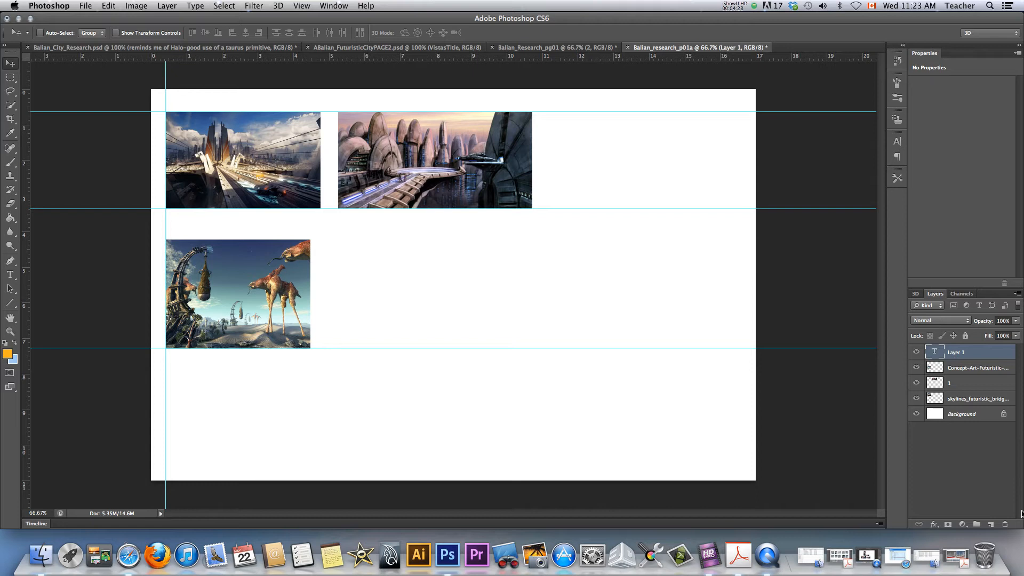
{"action": "left_click", "coordinate": [1005, 525]}
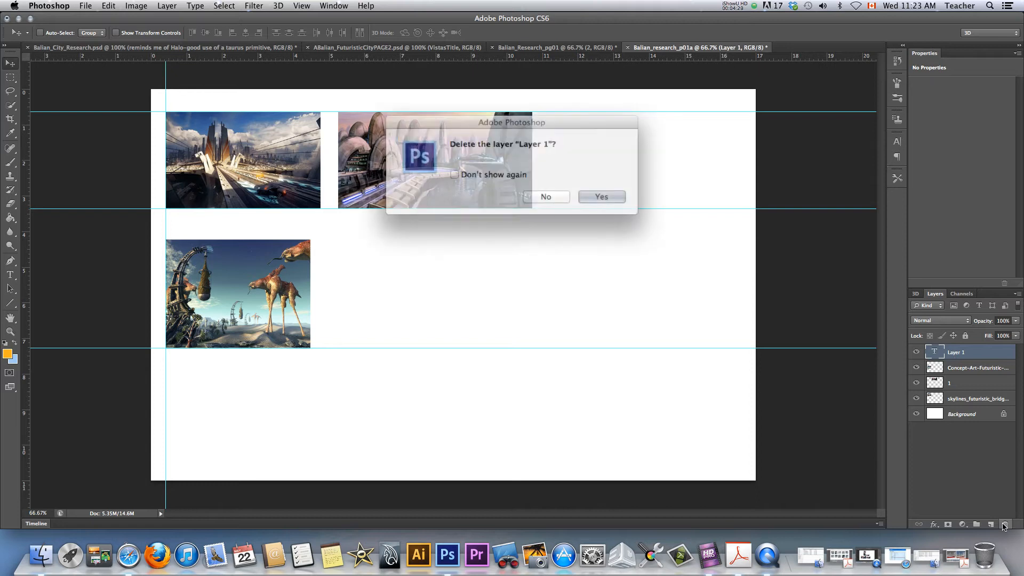
{"action": "left_click", "coordinate": [584, 195]}
- Add the Myriad Pro caption "I love the bridge design" in the gap just below the bridge image
{"action": "key", "text": "super+equal"}
{"action": "key", "text": "super+equal"}
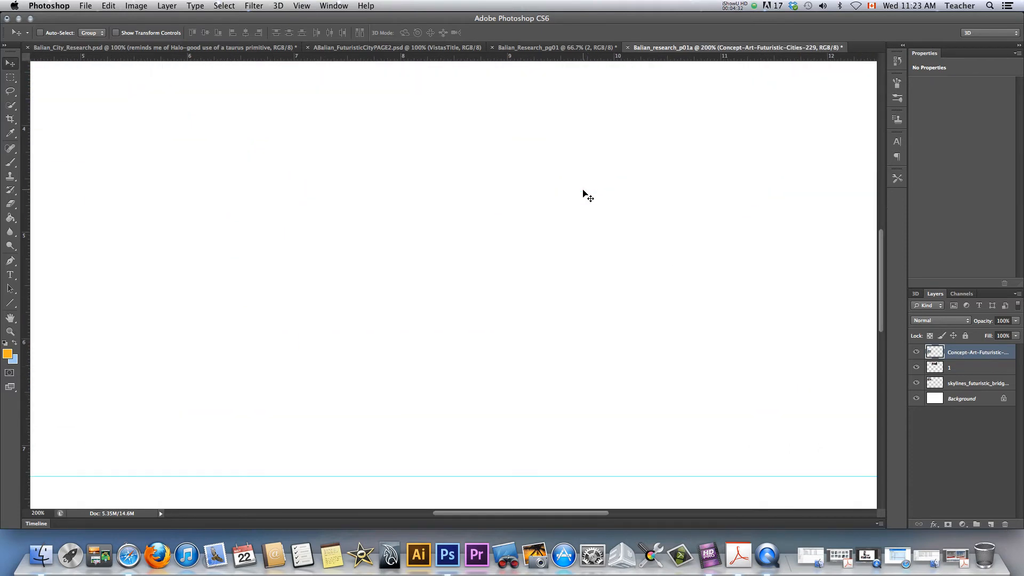
{"action": "left_click_drag", "start_coordinate": [251, 210], "coordinate": [560, 353]}
{"action": "scroll", "coordinate": [559, 353], "scroll_direction": "left", "scroll_amount": 12}
{"action": "scroll", "coordinate": [559, 353], "scroll_direction": "up", "scroll_amount": 3}
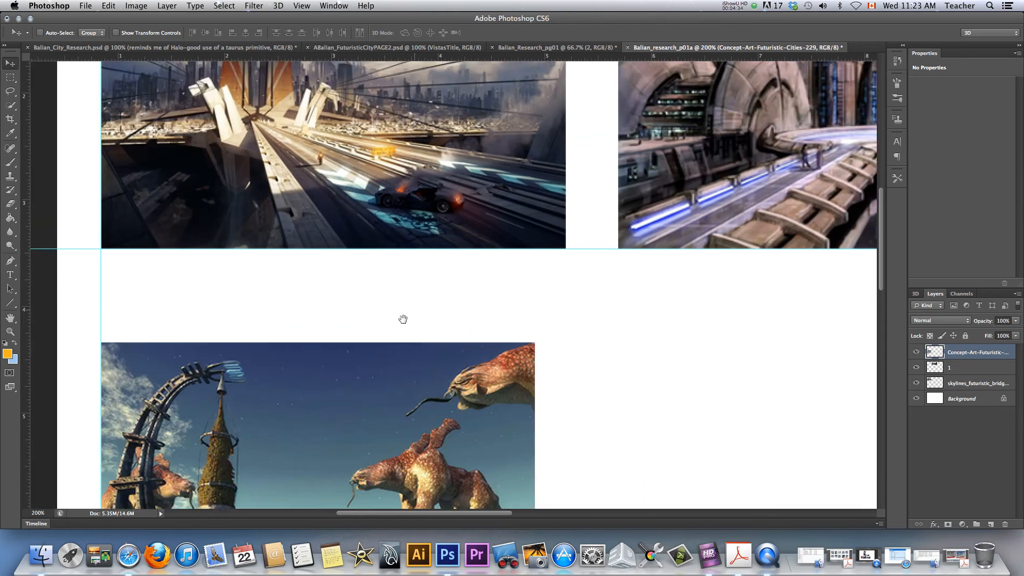
{"action": "left_click_drag", "start_coordinate": [447, 303], "coordinate": [436, 293]}
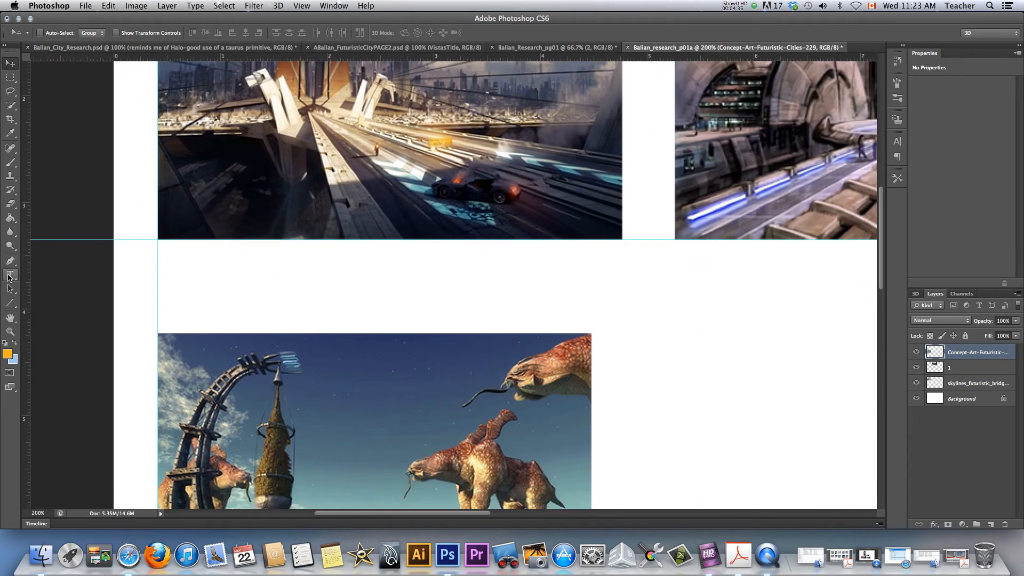
{"action": "left_click", "coordinate": [10, 274]}
{"action": "left_click", "coordinate": [311, 257]}
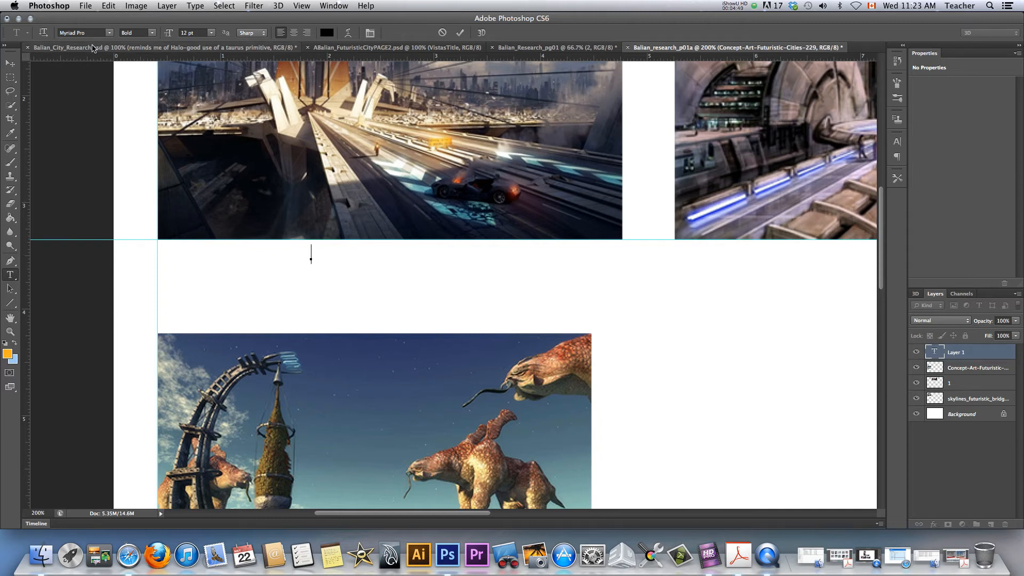
{"action": "left_click", "coordinate": [109, 33]}
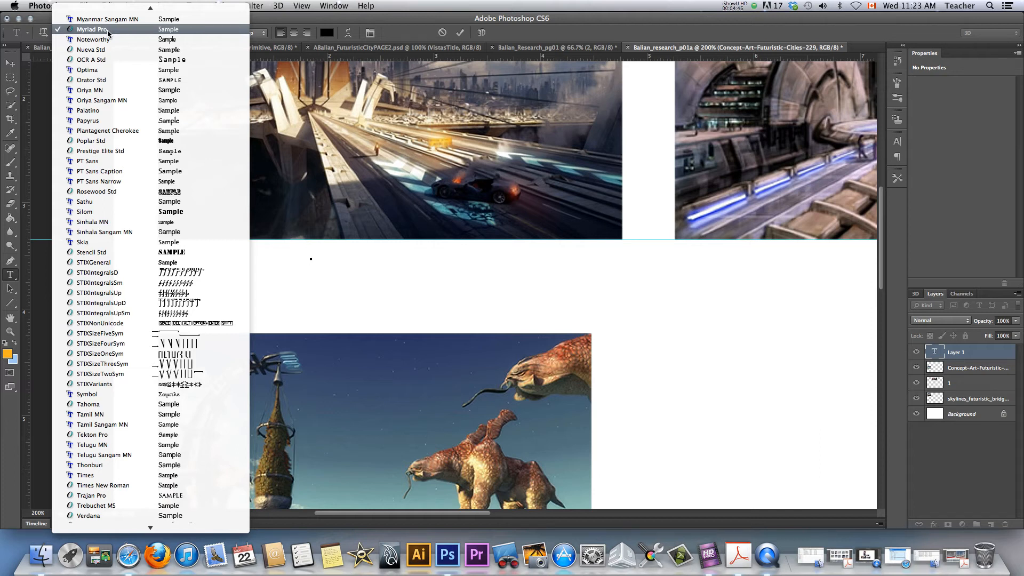
{"action": "left_click", "coordinate": [108, 30]}
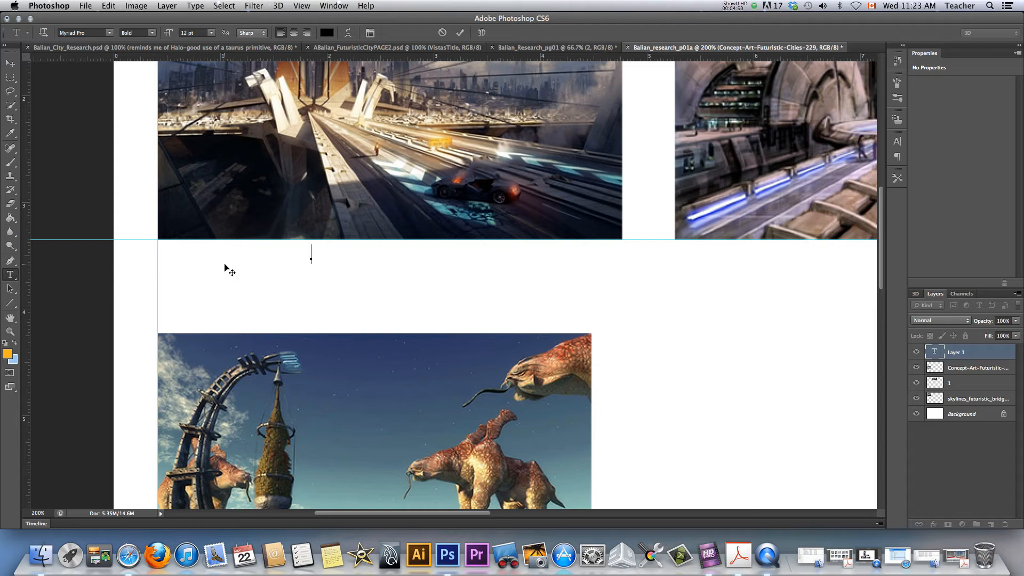
{"action": "type", "text": "love the bridge design"}
- Move the bridge caption slightly down and line up its end with the bridge image's right edge
{"action": "left_click", "coordinate": [10, 63]}
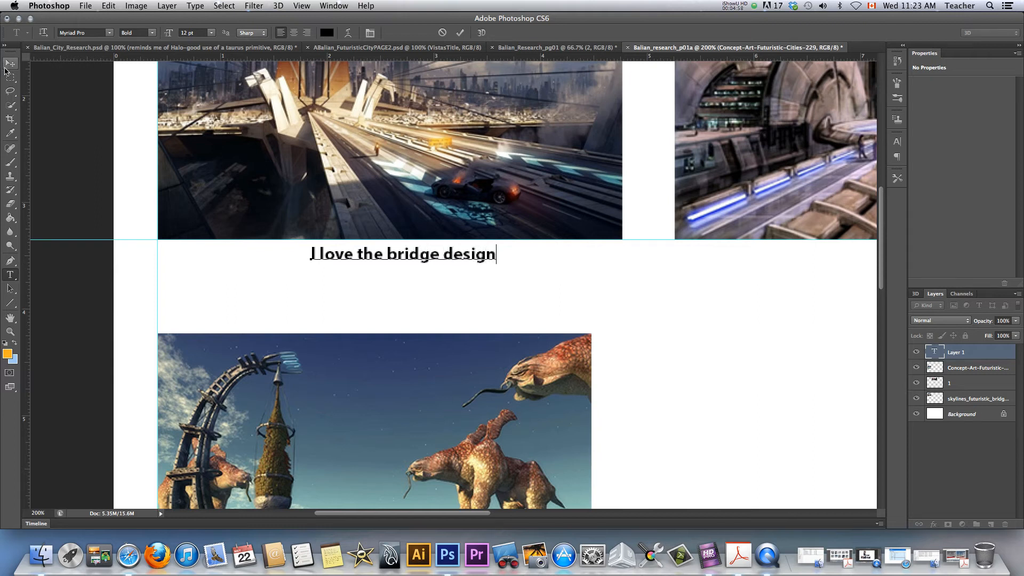
{"action": "left_click_drag", "start_coordinate": [382, 263], "coordinate": [510, 274]}
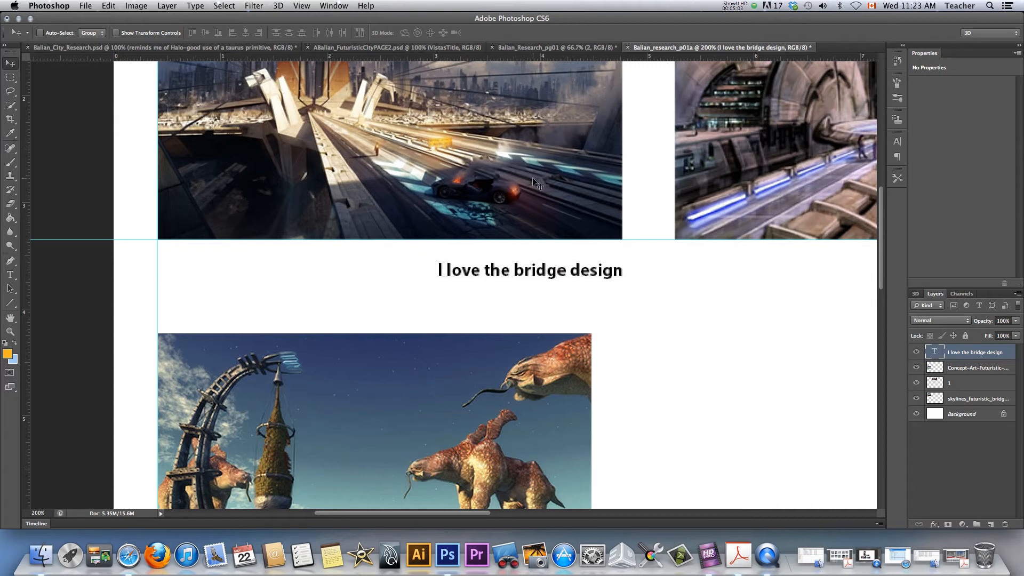
{"action": "left_click_drag", "start_coordinate": [525, 155], "coordinate": [514, 244]}
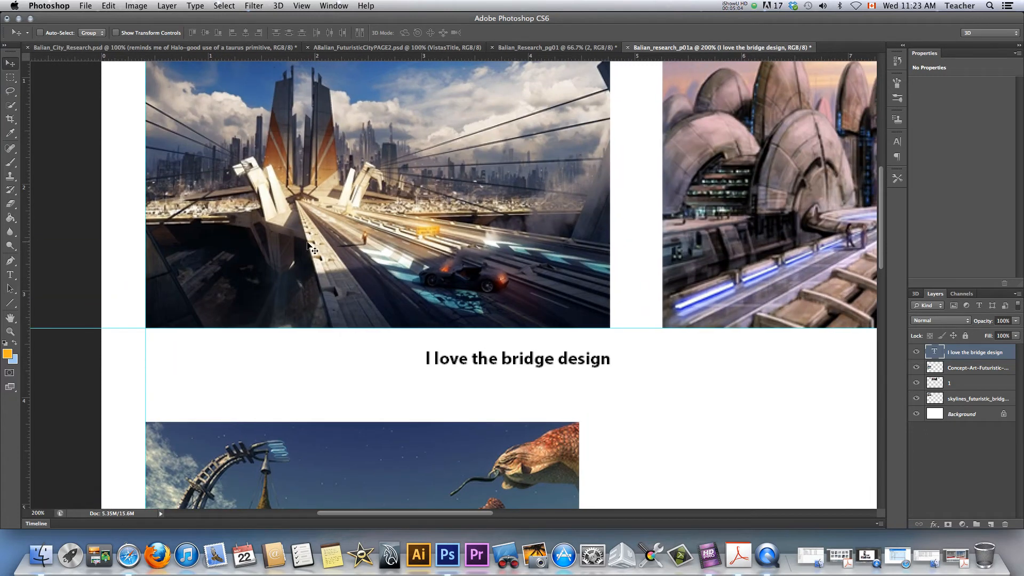
{"action": "left_click_drag", "start_coordinate": [395, 219], "coordinate": [368, 267]}
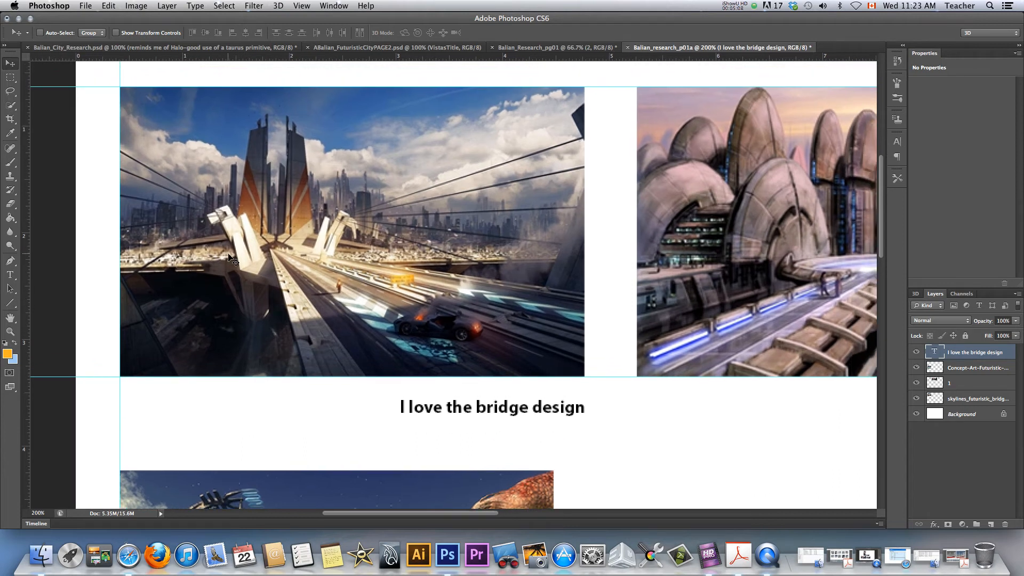
{"action": "key", "text": "super+minus"}
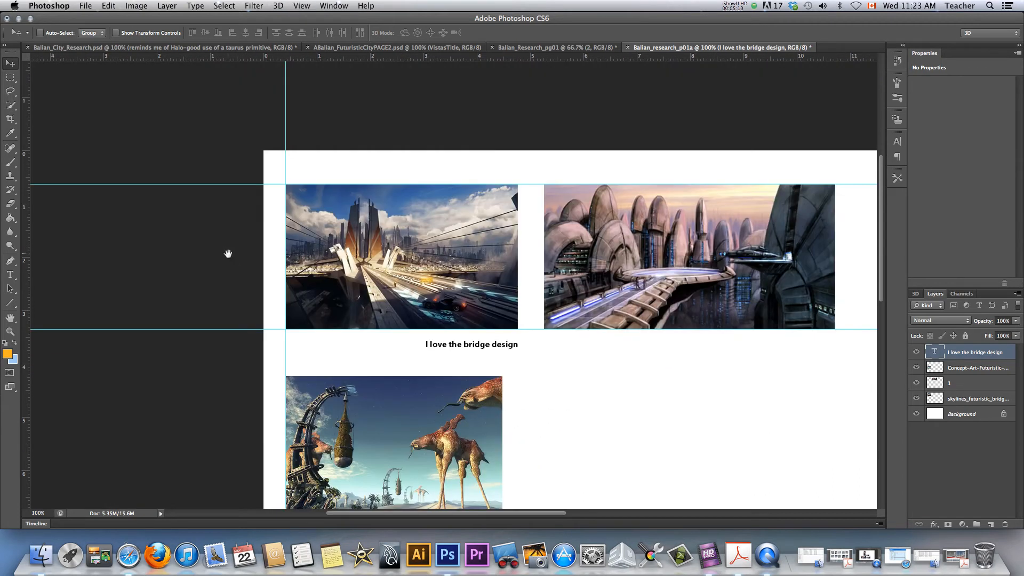
{"action": "left_click_drag", "start_coordinate": [406, 404], "coordinate": [226, 348]}
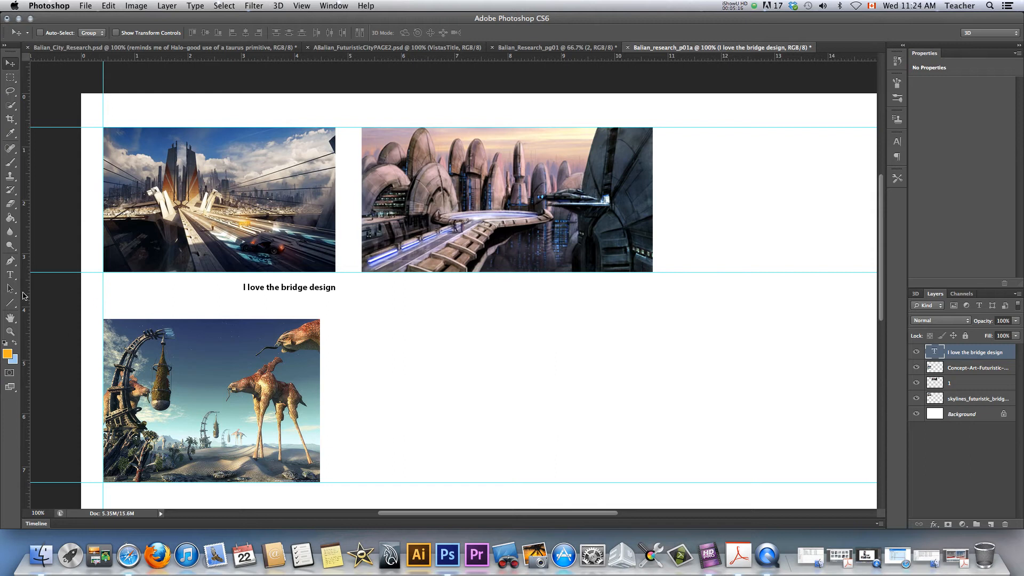
{"action": "left_click", "coordinate": [9, 275]}
{"action": "left_click", "coordinate": [438, 287]}
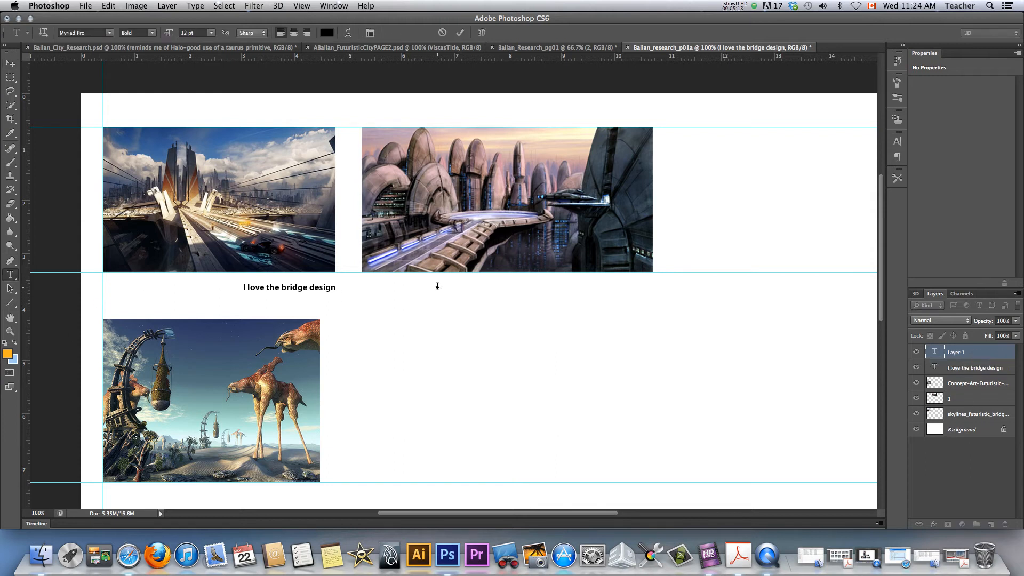
{"action": "left_click", "coordinate": [10, 63]}
{"action": "left_click", "coordinate": [1005, 525]}
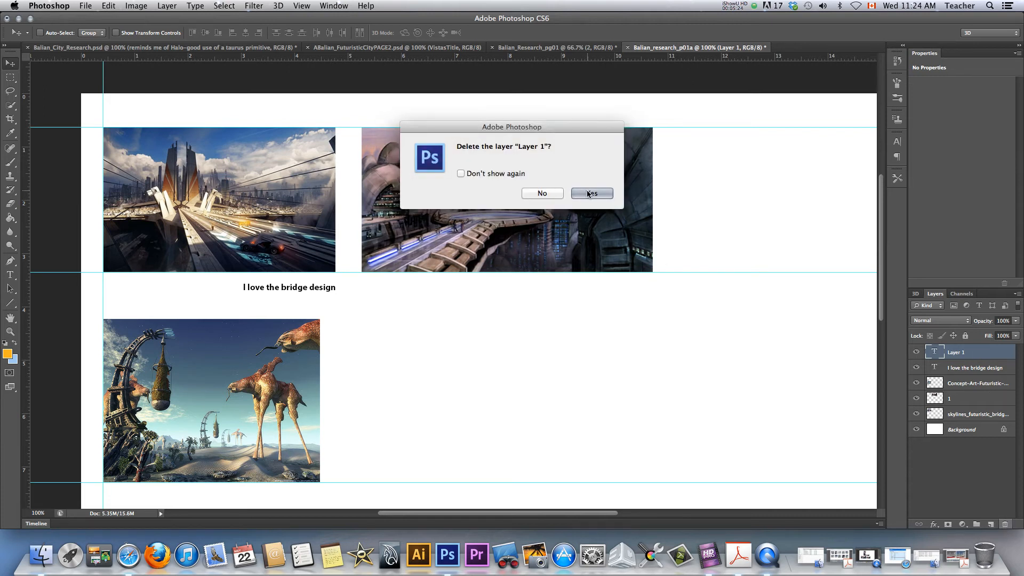
{"action": "left_click", "coordinate": [586, 194]}
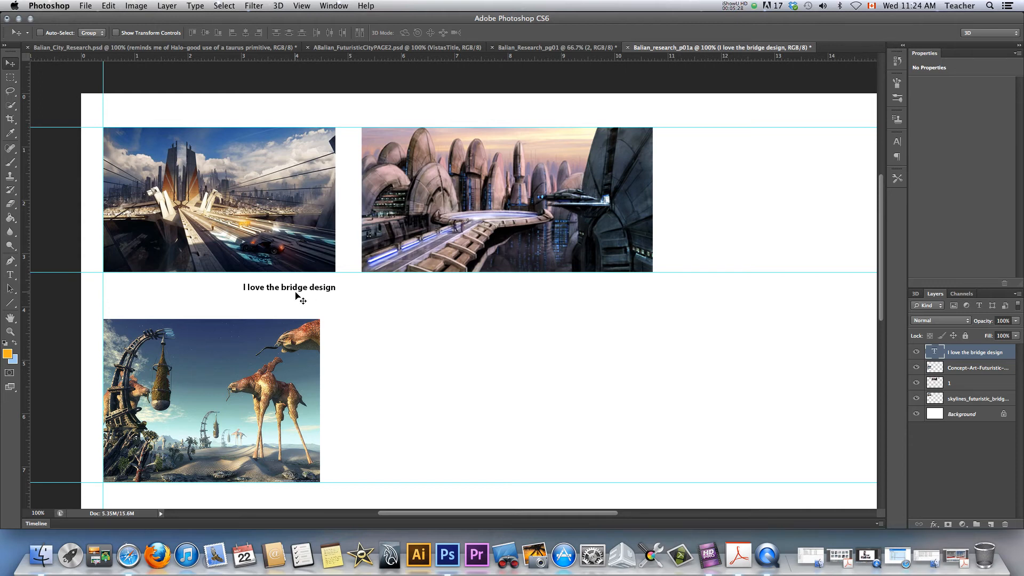
- Duplicate the "I love the bridge design" caption below the domed-city image, ending at that image's right edge
{"action": "right_click", "coordinate": [278, 288]}
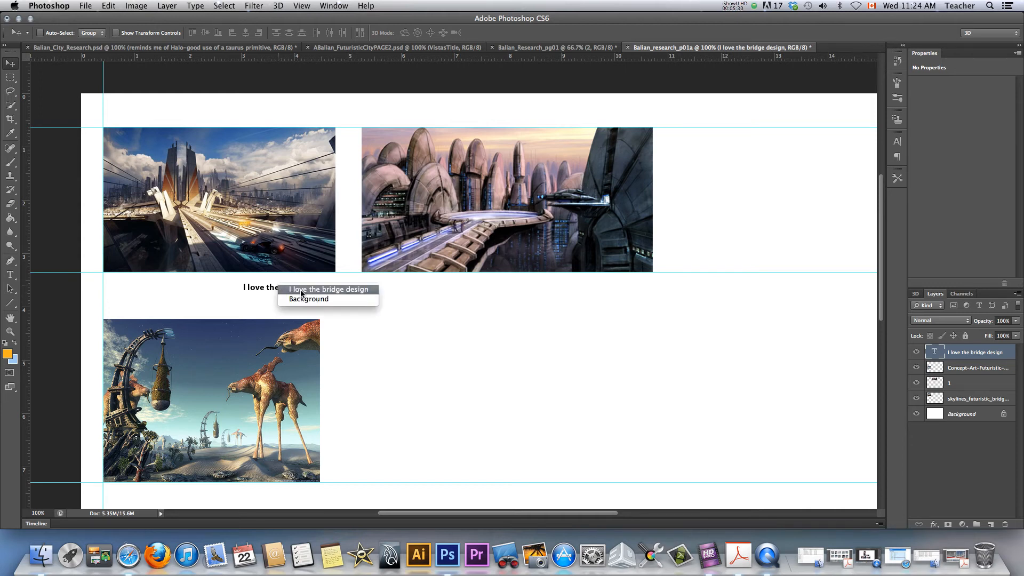
{"action": "left_click", "coordinate": [324, 290]}
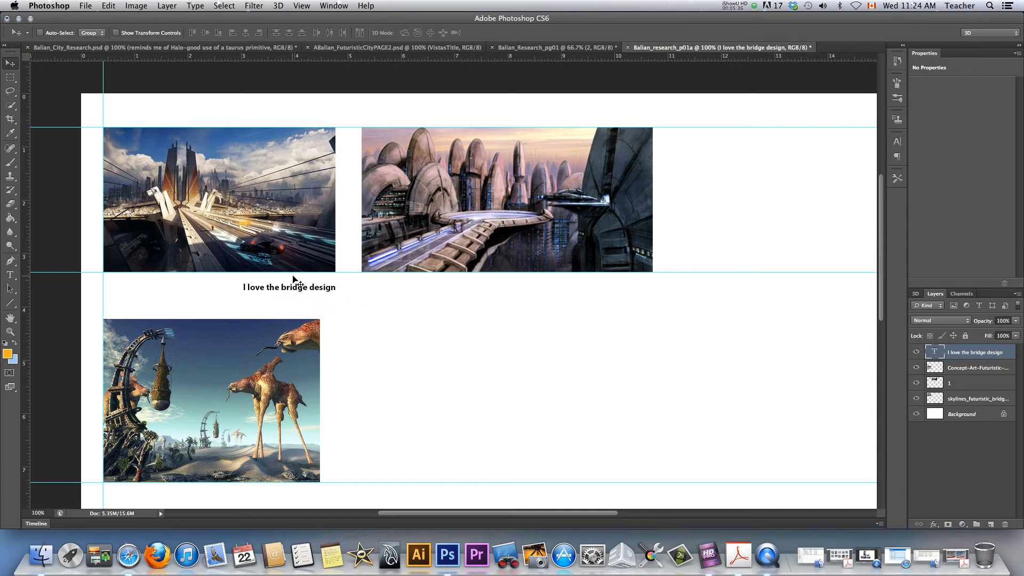
{"action": "left_click_drag", "start_coordinate": [295, 294], "coordinate": [605, 303]}
- Change the copied caption to "great use of repeated pattern of a model" and realign its end with the domed-city image's right edge
{"action": "key", "text": "t"}
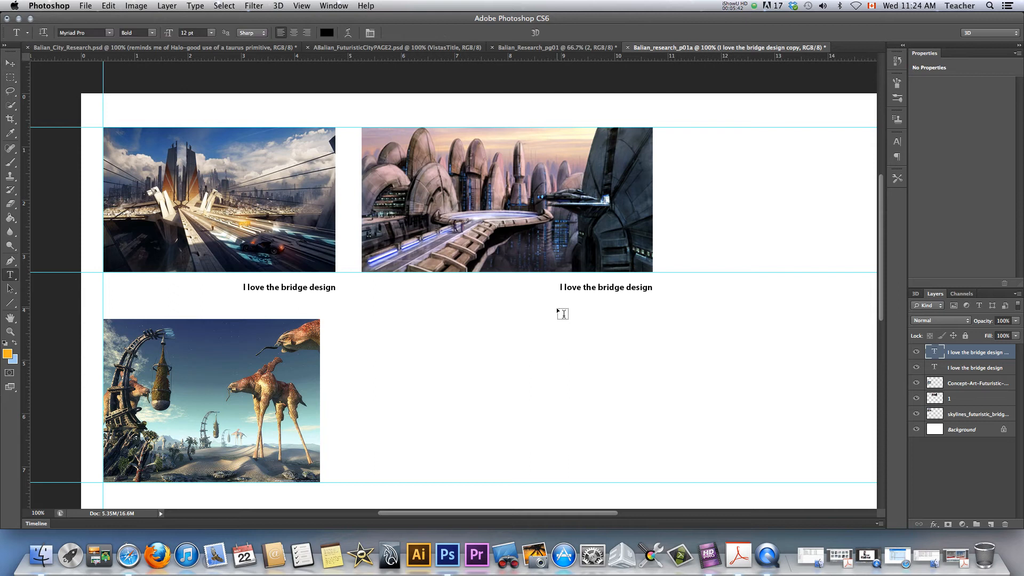
{"action": "left_click", "coordinate": [565, 286]}
{"action": "left_click_drag", "start_coordinate": [566, 286], "coordinate": [659, 291]}
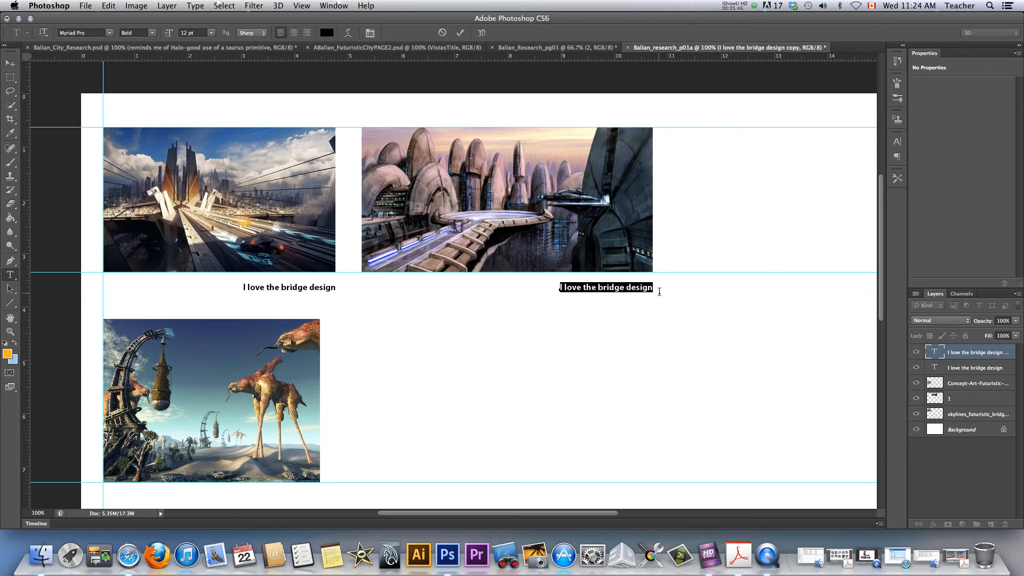
{"action": "type", "text": "gr"}
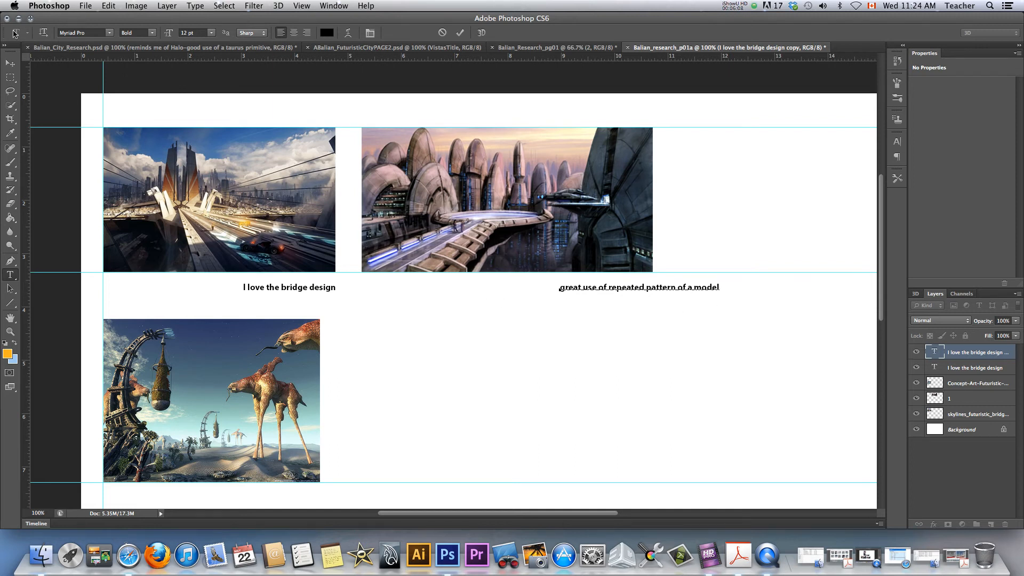
{"action": "left_click", "coordinate": [5, 66]}
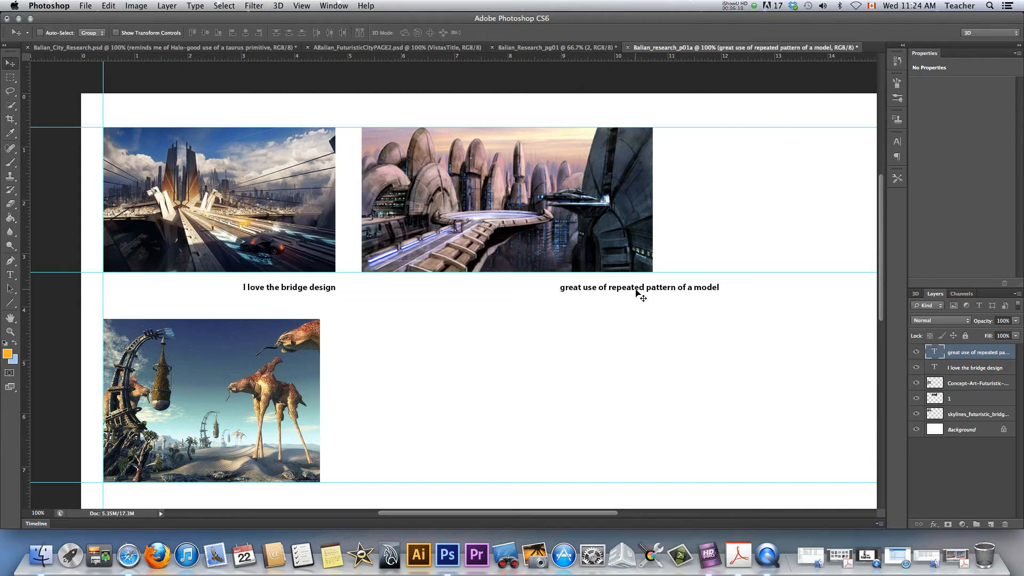
{"action": "left_click_drag", "start_coordinate": [630, 290], "coordinate": [571, 292]}
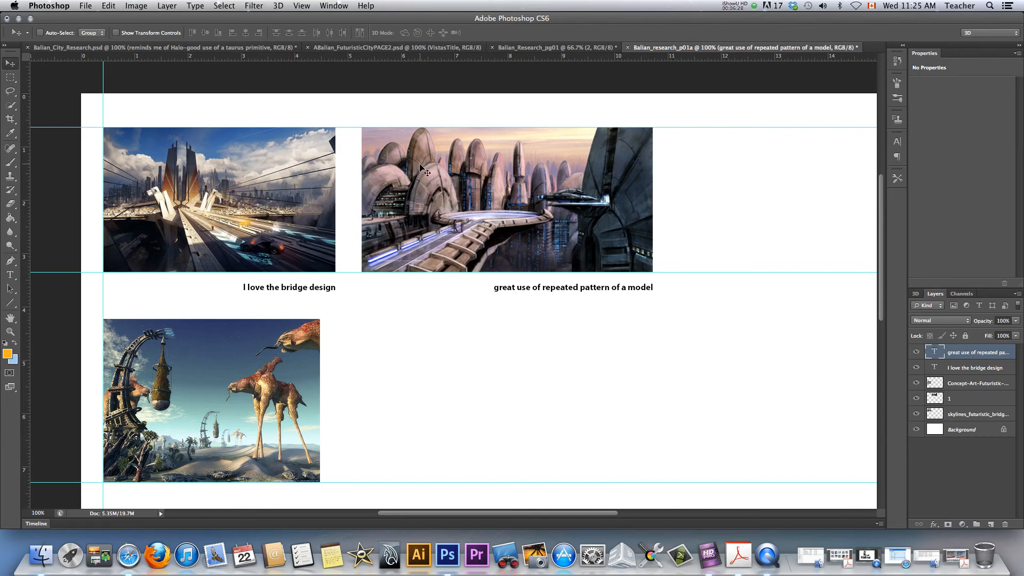
- Duplicate the repeated-pattern caption below the giraffe image, ending at its right edge, and add a horizontal guide along the copy's baseline
{"action": "left_click_drag", "start_coordinate": [385, 422], "coordinate": [434, 299]}
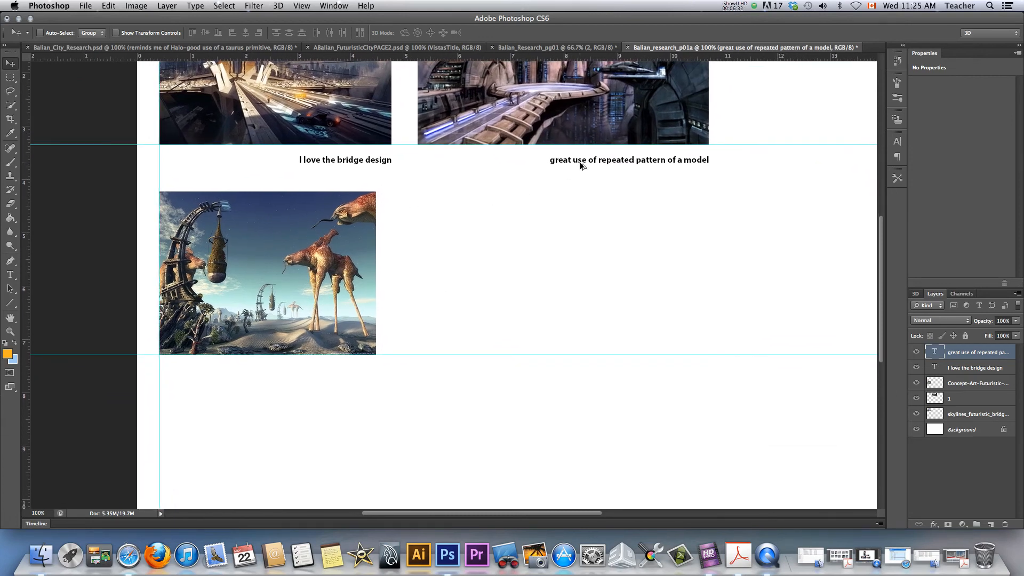
{"action": "left_click_drag", "start_coordinate": [578, 162], "coordinate": [247, 378]}
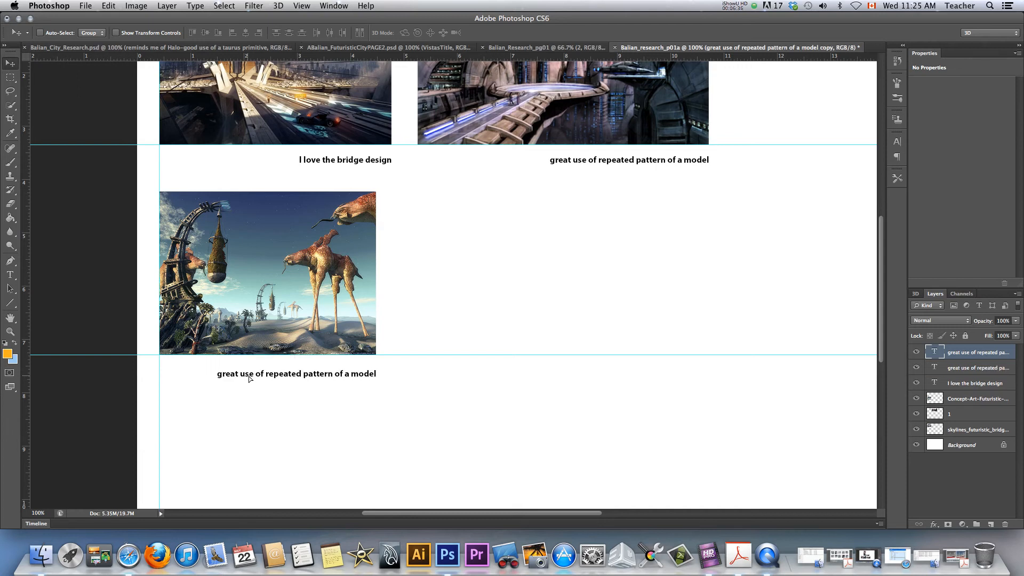
{"action": "left_click_drag", "start_coordinate": [262, 57], "coordinate": [303, 377]}
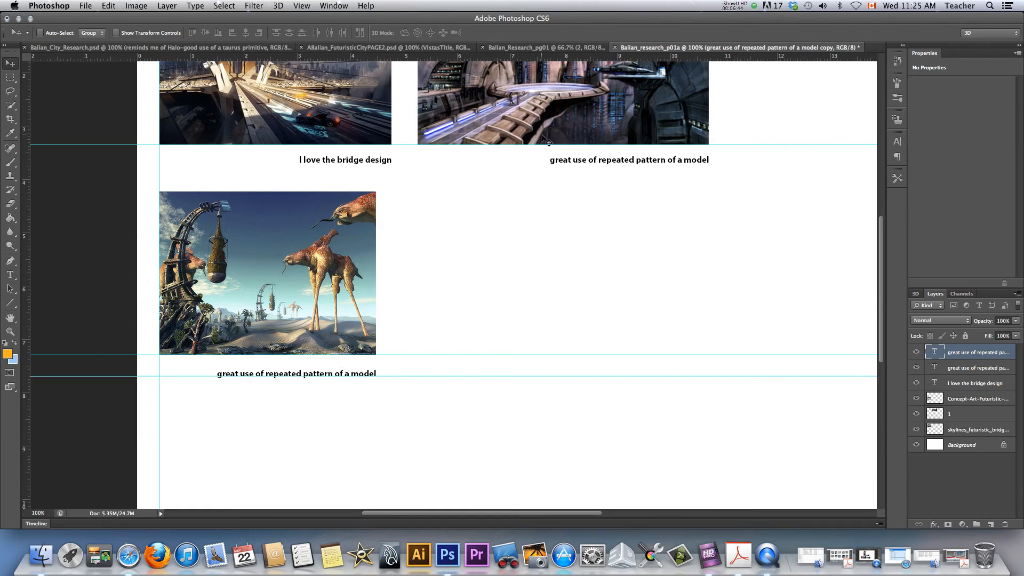
- Try a horizontal guide along the upper captions, remove it, and also remove the guide along the upper images' bottom edge
{"action": "left_click_drag", "start_coordinate": [452, 58], "coordinate": [378, 163]}
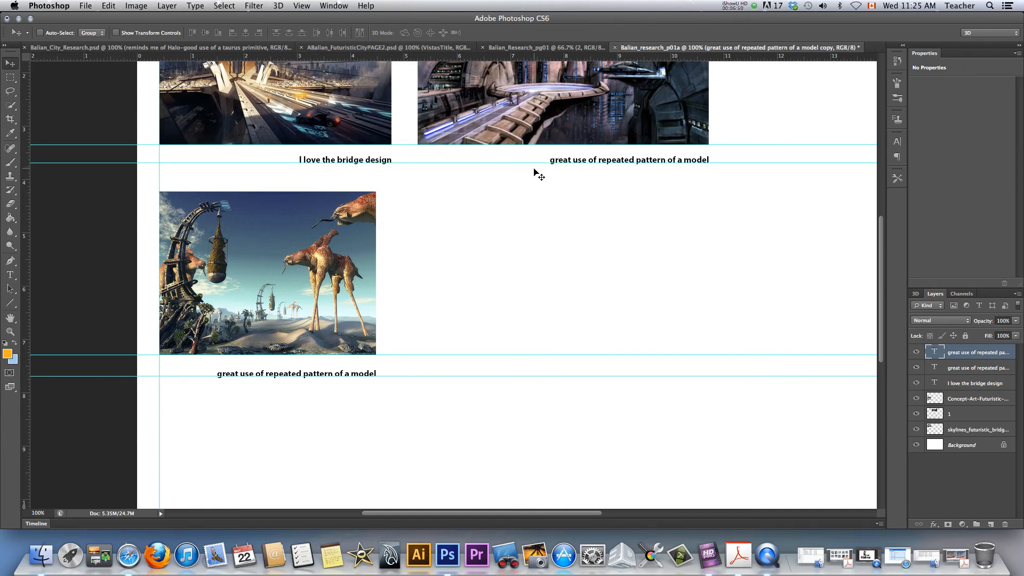
{"action": "left_click_drag", "start_coordinate": [530, 163], "coordinate": [514, 24]}
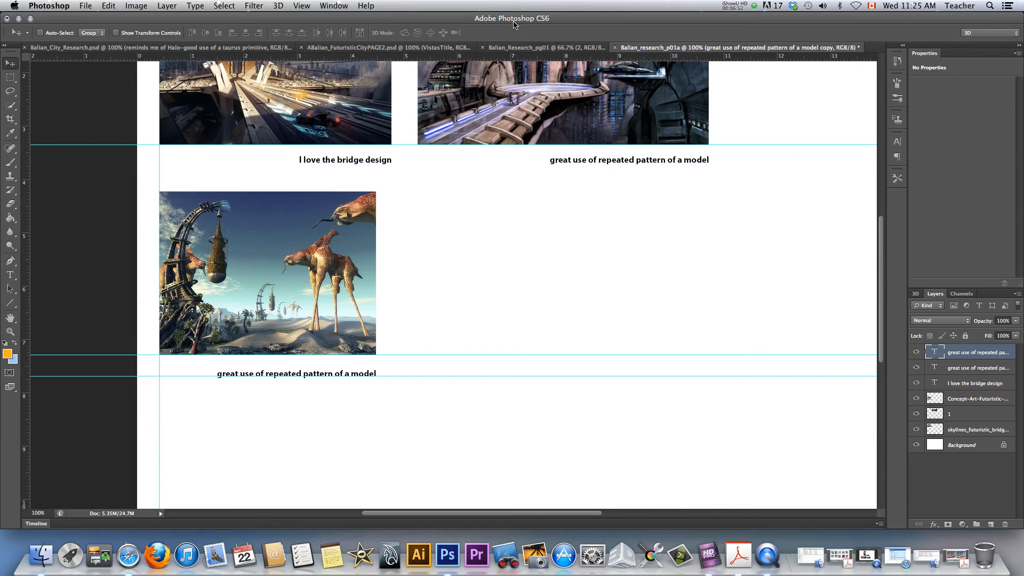
{"action": "left_click_drag", "start_coordinate": [774, 146], "coordinate": [94, 37]}
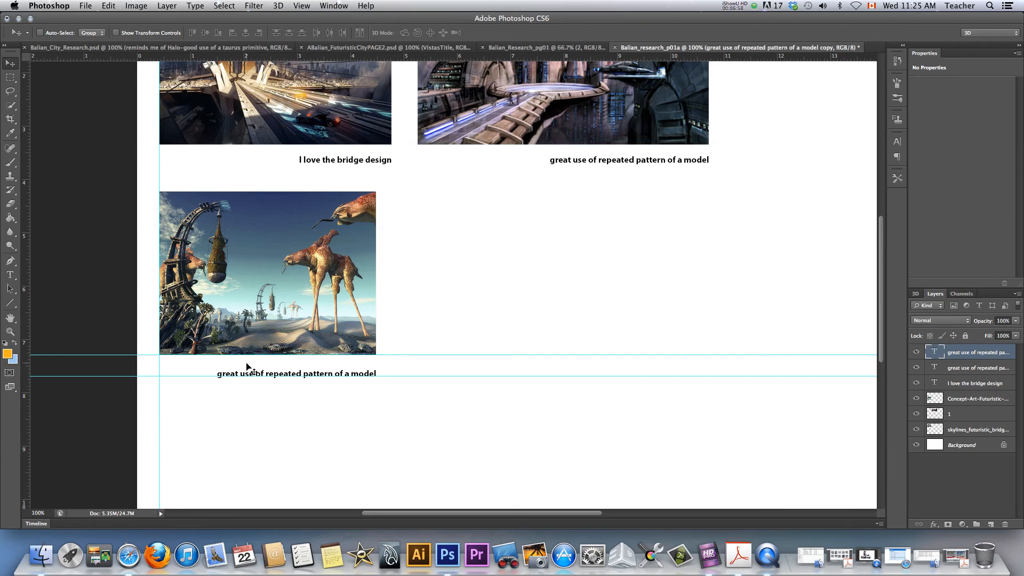
- Replace the text of the caption below the giraffe image with "great tower design"
{"action": "key", "text": "super+equal"}
{"action": "left_click_drag", "start_coordinate": [229, 412], "coordinate": [472, 312]}
{"action": "left_click_drag", "start_coordinate": [359, 251], "coordinate": [397, 335]}
{"action": "key", "text": "super+minus"}
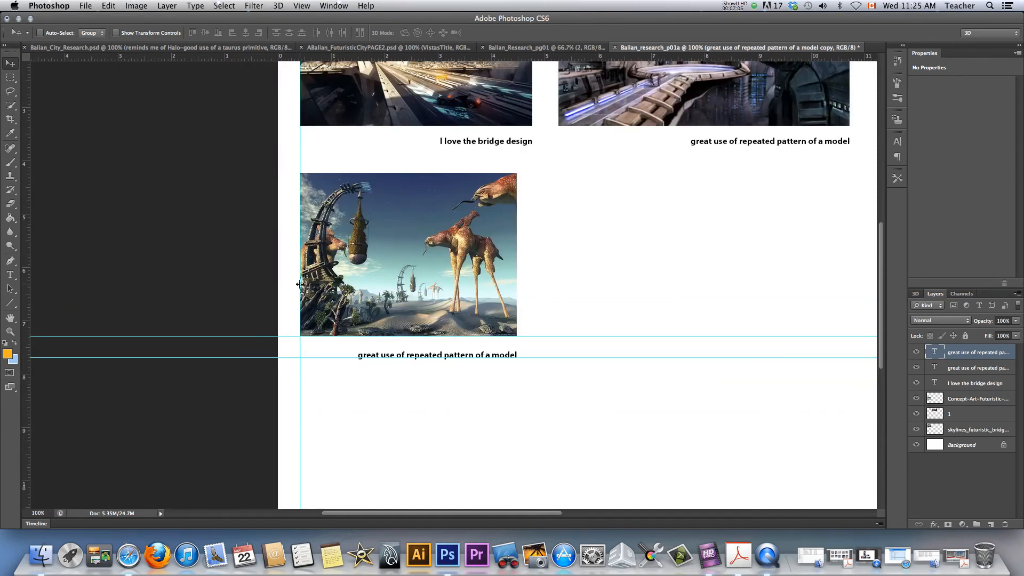
{"action": "key", "text": "t"}
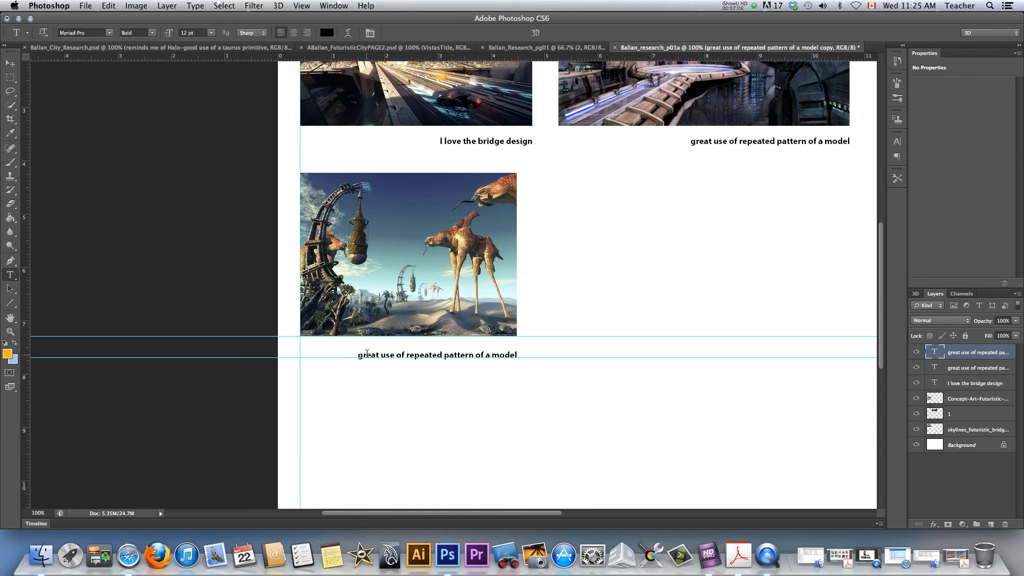
{"action": "left_click_drag", "start_coordinate": [359, 354], "coordinate": [530, 363]}
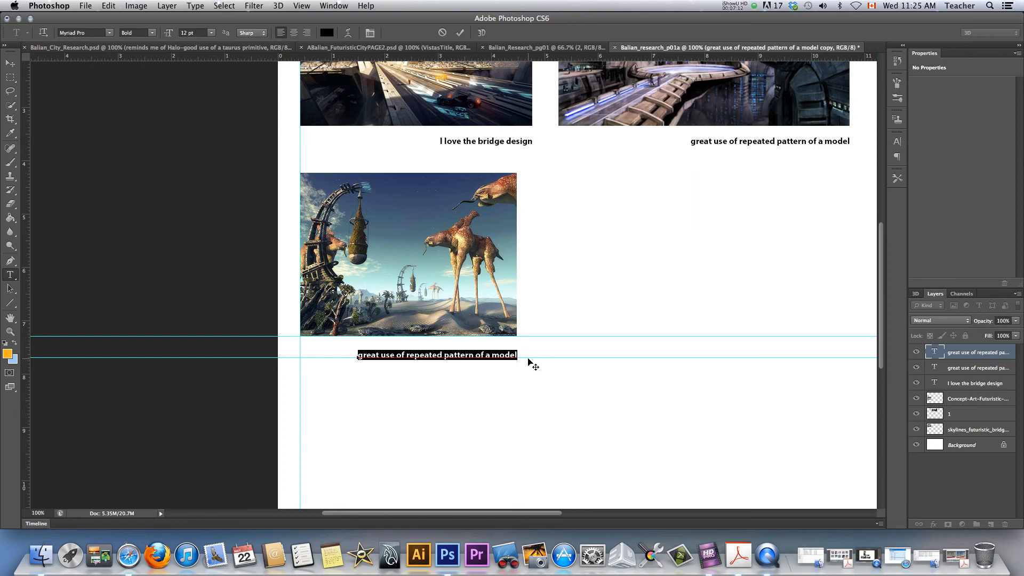
{"action": "type", "text": "great tower design"}
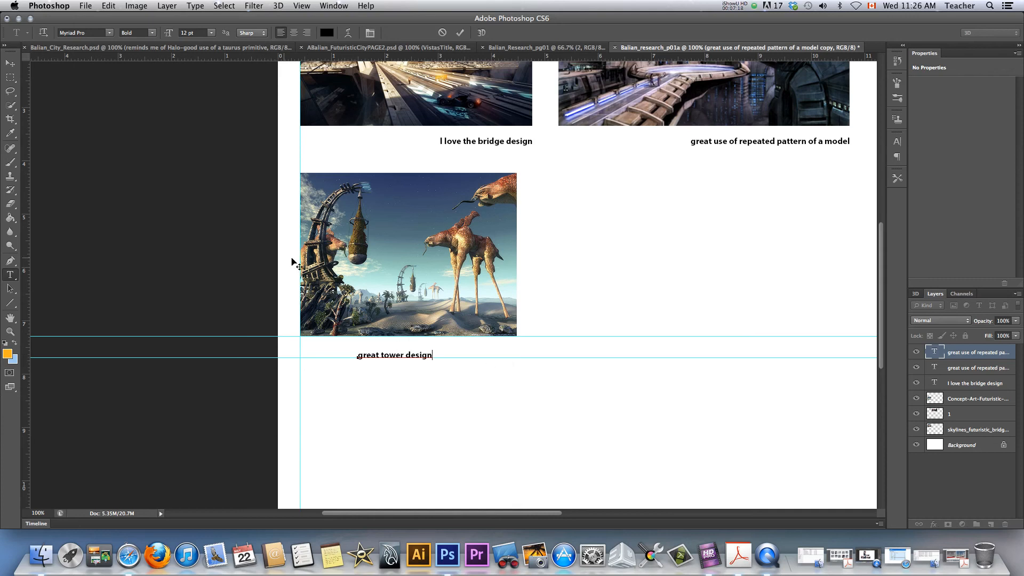
{"action": "left_click", "coordinate": [10, 63]}
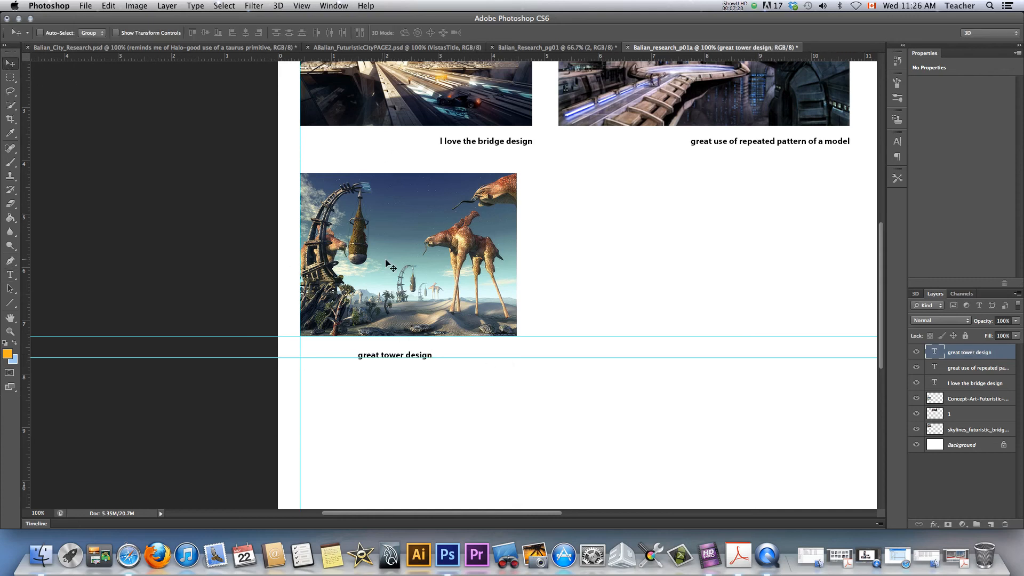
- Move the "great tower design" caption along its guide until it ends at the giraffe image's right edge
{"action": "key", "text": "super+plus"}
{"action": "key", "text": "super+plus"}
{"action": "left_click_drag", "start_coordinate": [173, 292], "coordinate": [330, 311]}
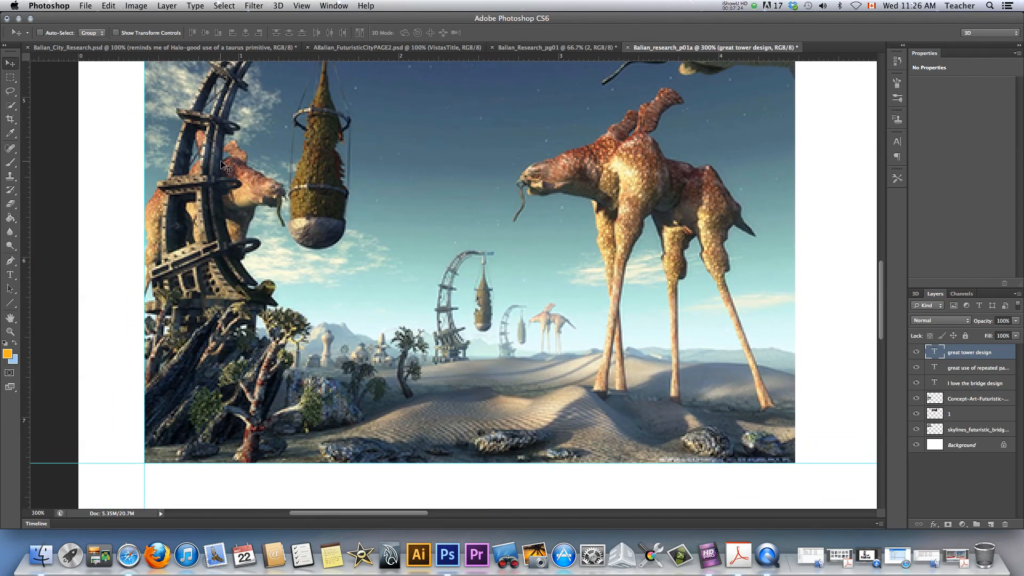
{"action": "key", "text": "super+minus"}
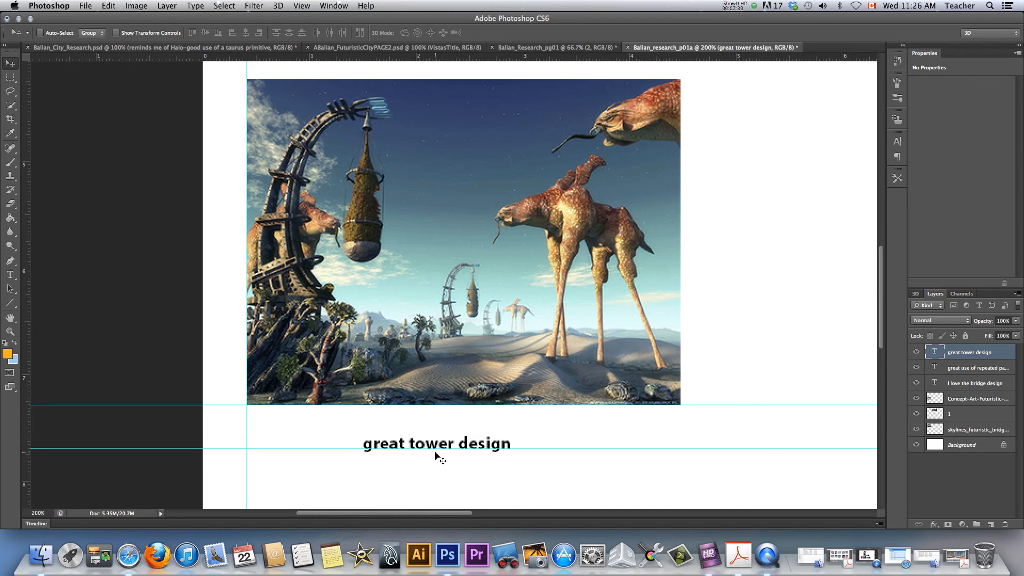
{"action": "left_click_drag", "start_coordinate": [432, 448], "coordinate": [605, 449]}
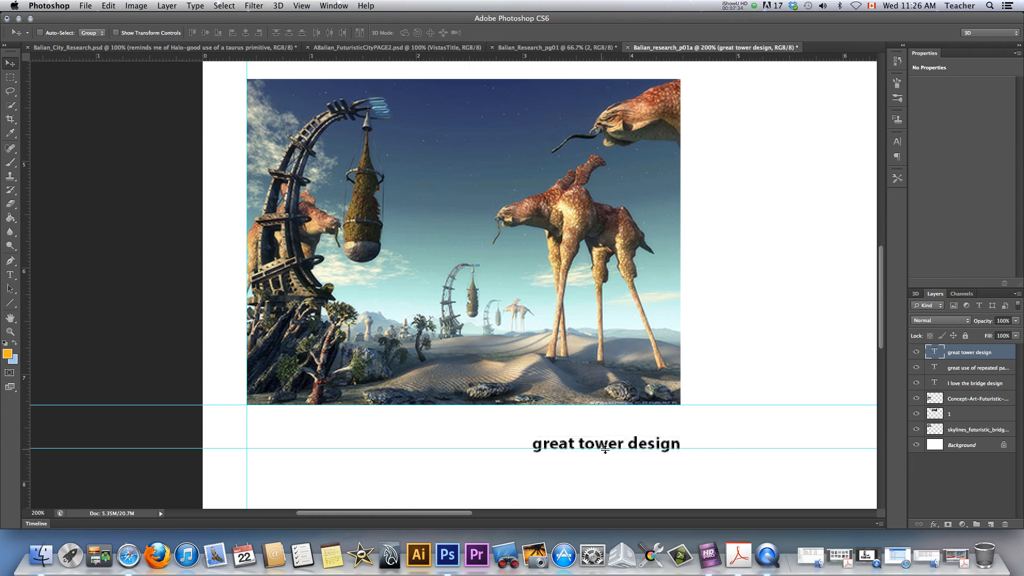
{"action": "key", "text": "super+minus"}
{"action": "key", "text": "super+minus"}
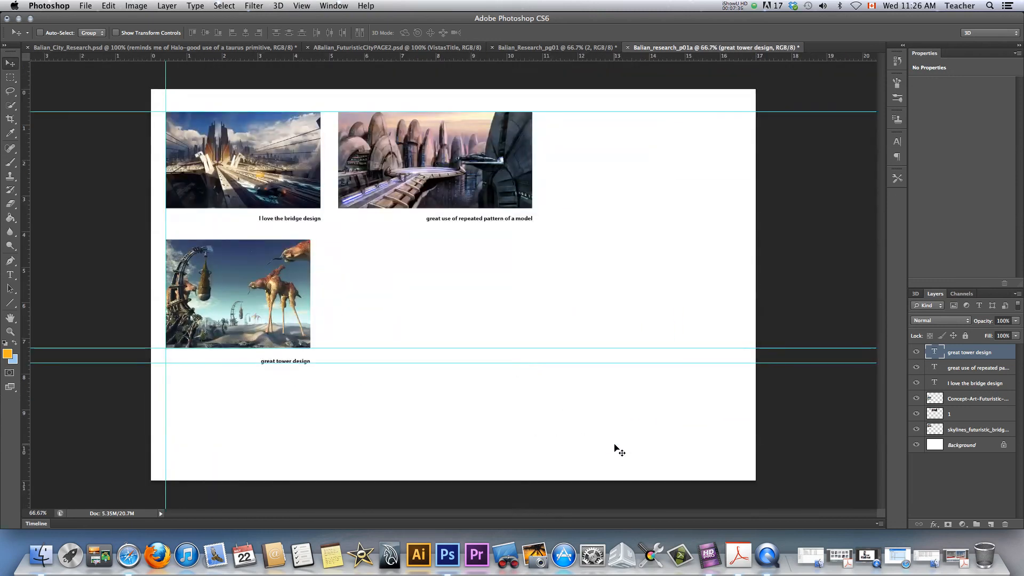